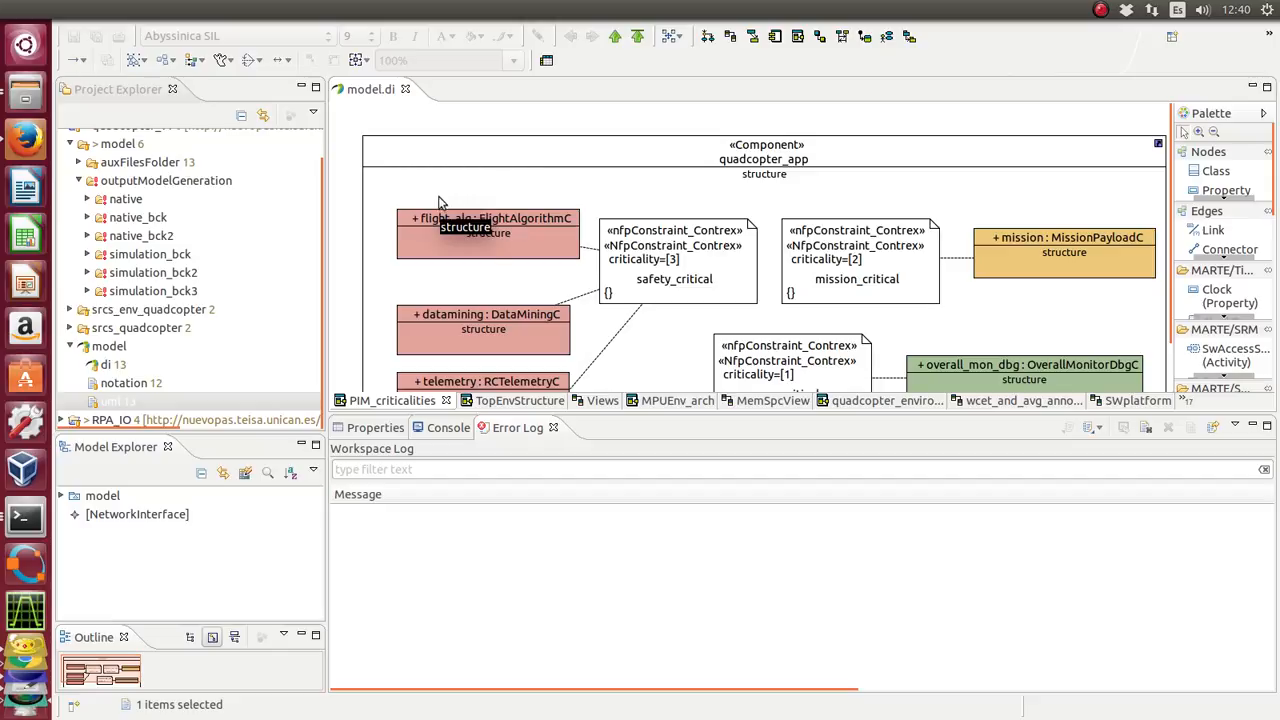
- Open the CONTREP configuration for the quadcopter model's uml file
click(139, 401)
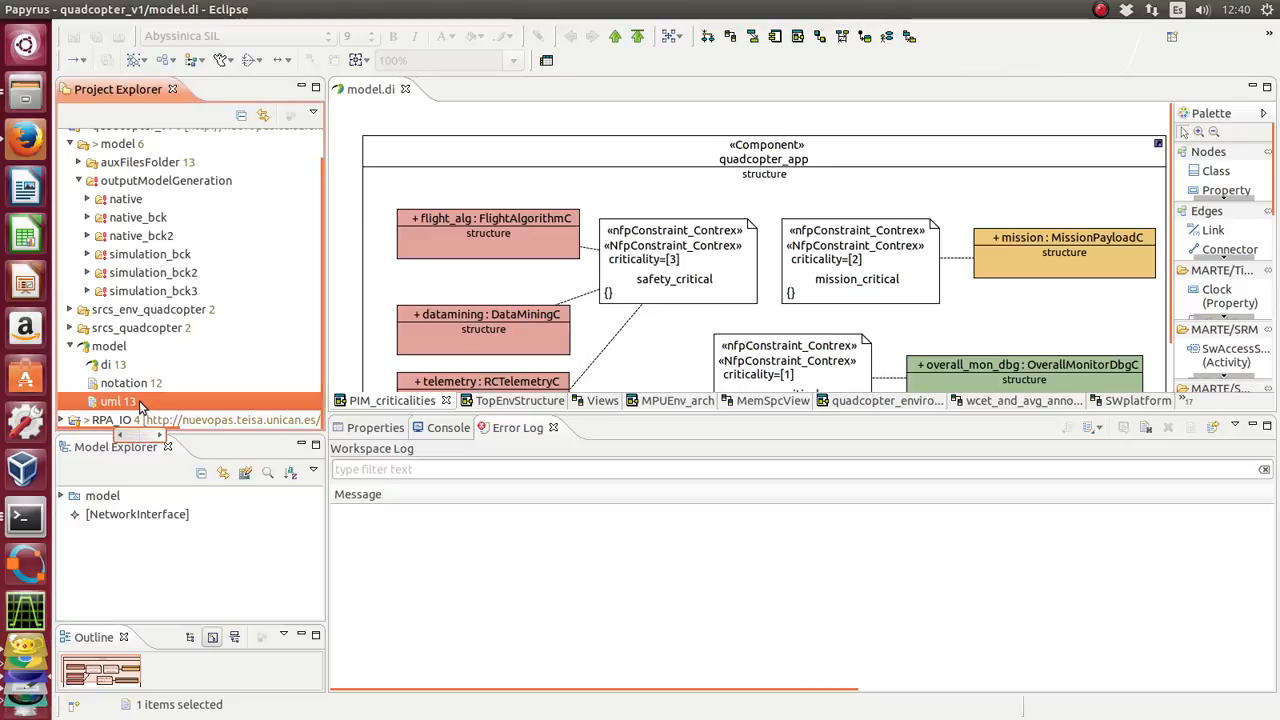
click(248, 9)
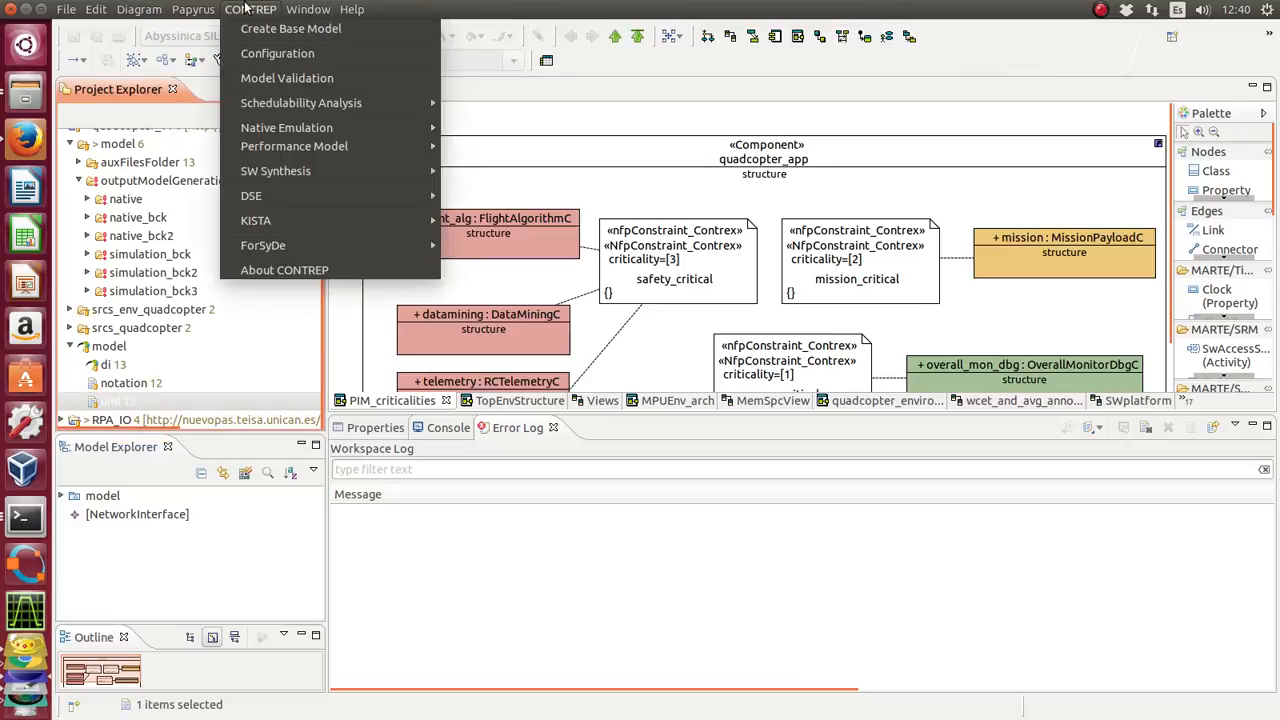
mouse_move(422, 149)
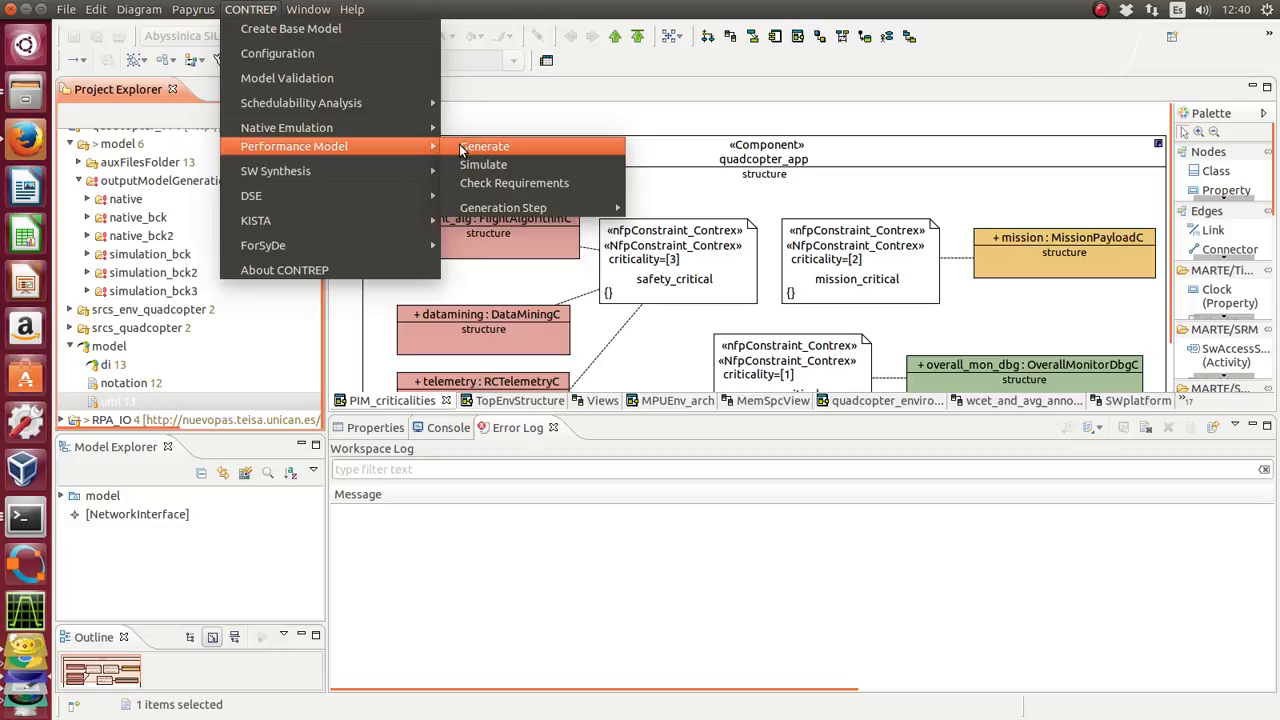
click(389, 53)
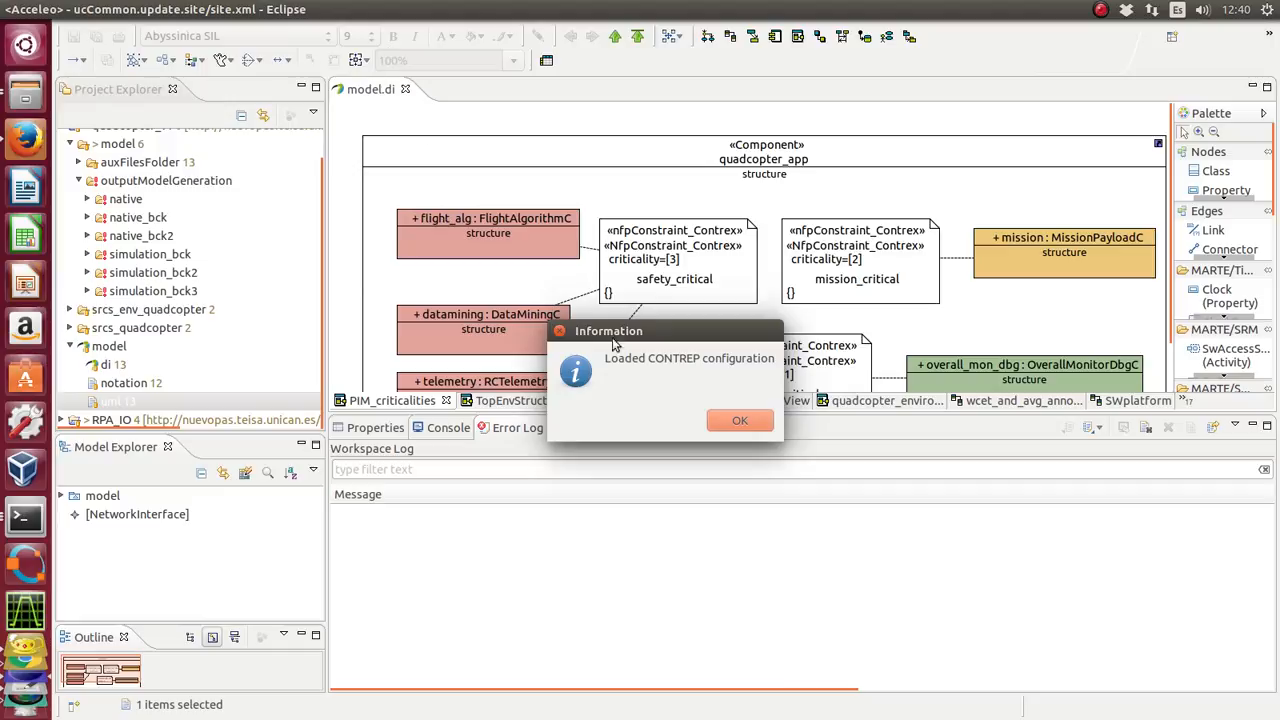
click(742, 420)
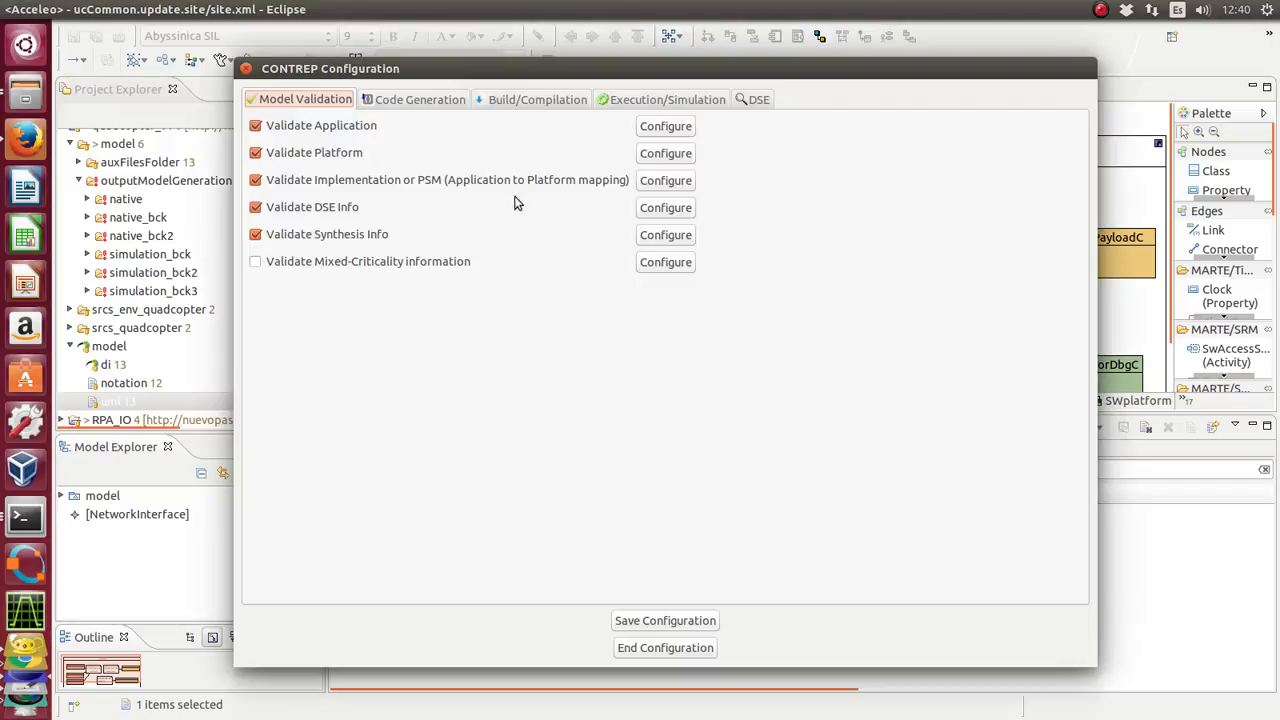
- Review the code generation and build/compilation settings of the CONTREP configuration, and end the configuration
click(420, 104)
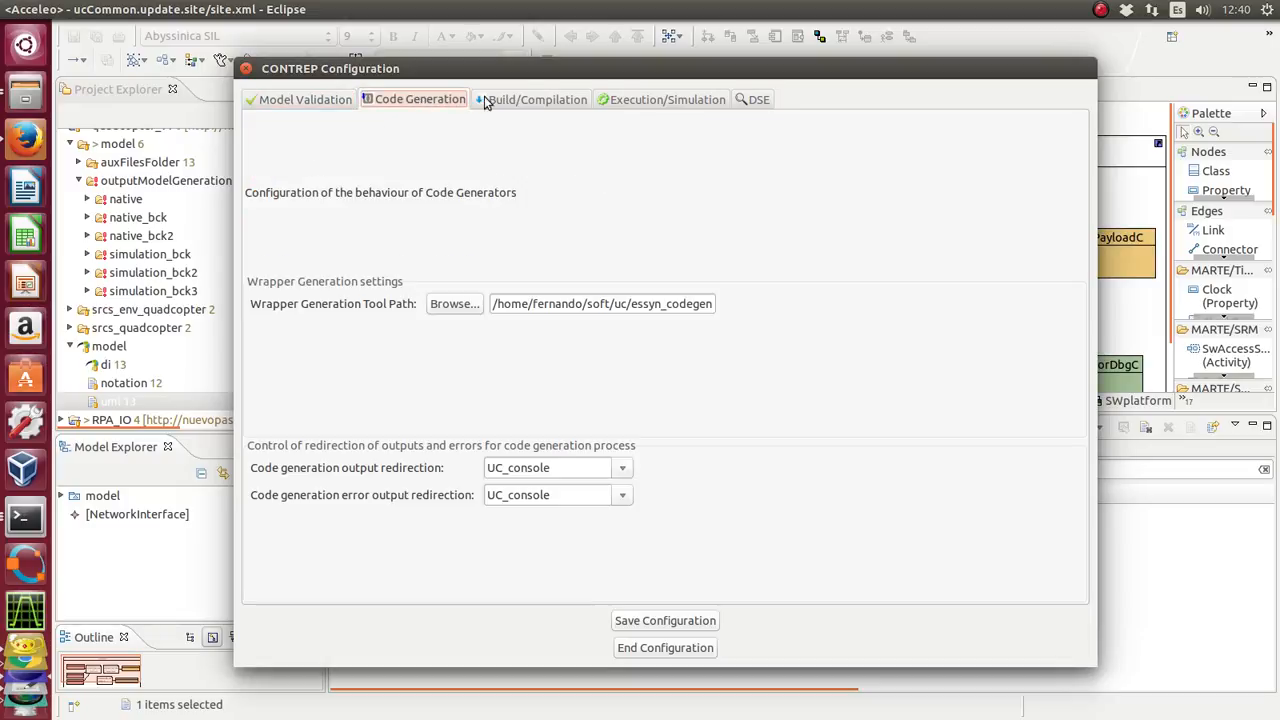
click(500, 101)
click(387, 104)
click(524, 99)
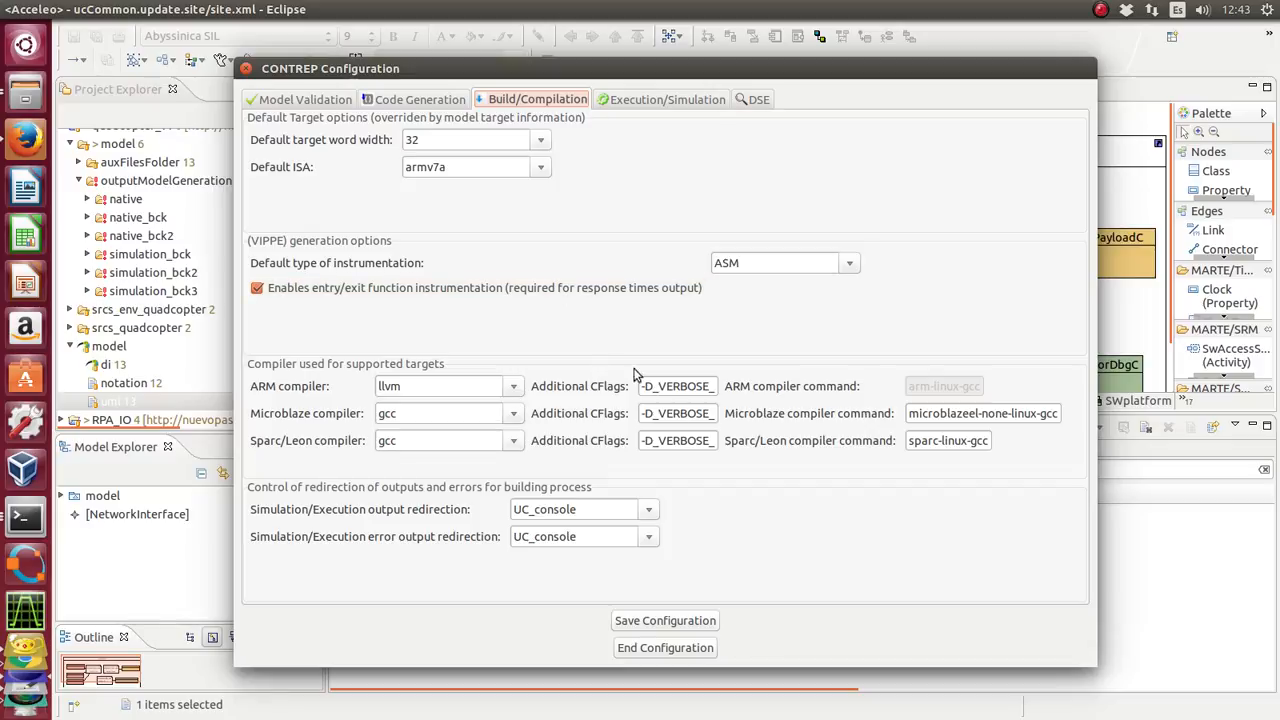
click(665, 650)
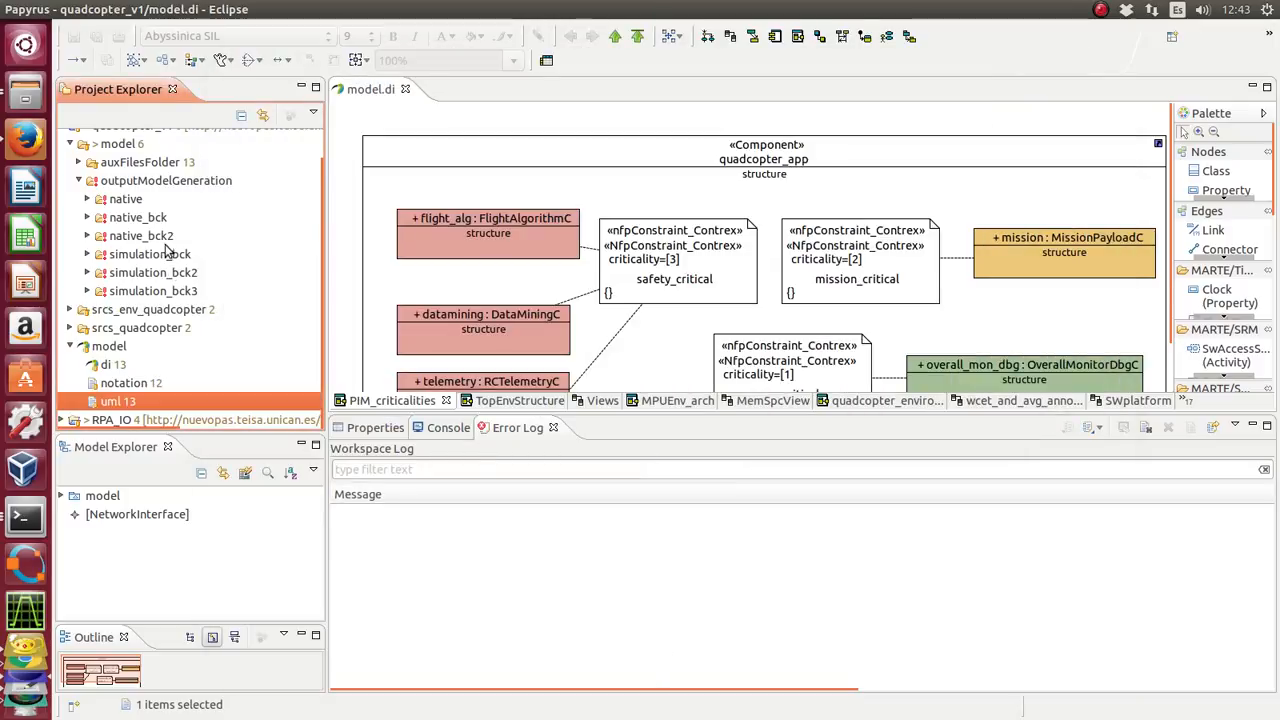
- Generate the performance model from the selected uml file, accepting the loaded CONTREP configuration
click(262, 9)
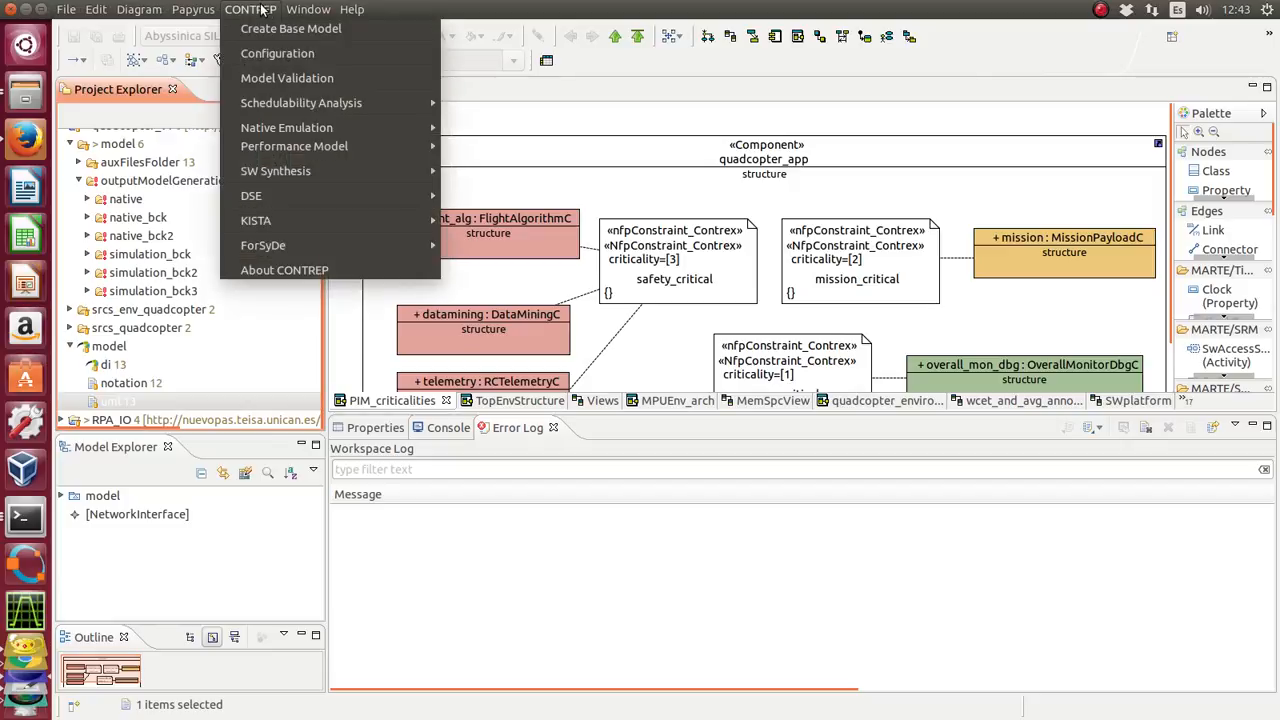
mouse_move(293, 202)
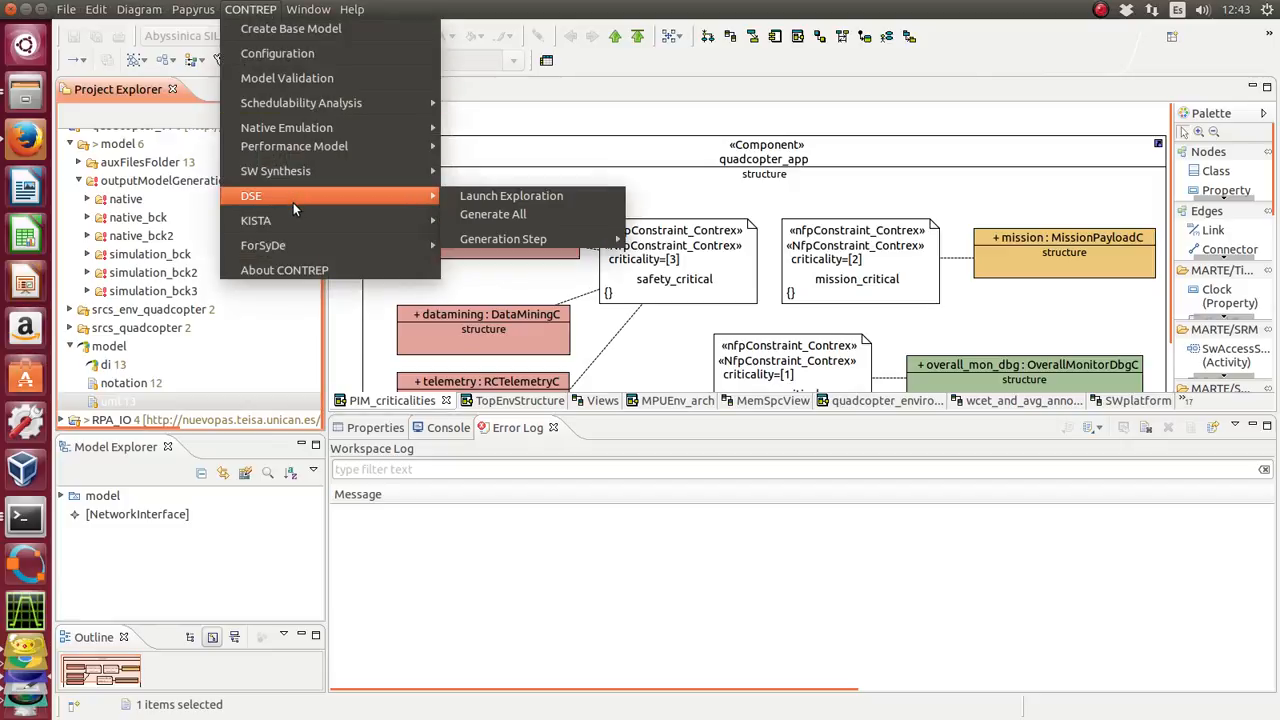
mouse_move(307, 147)
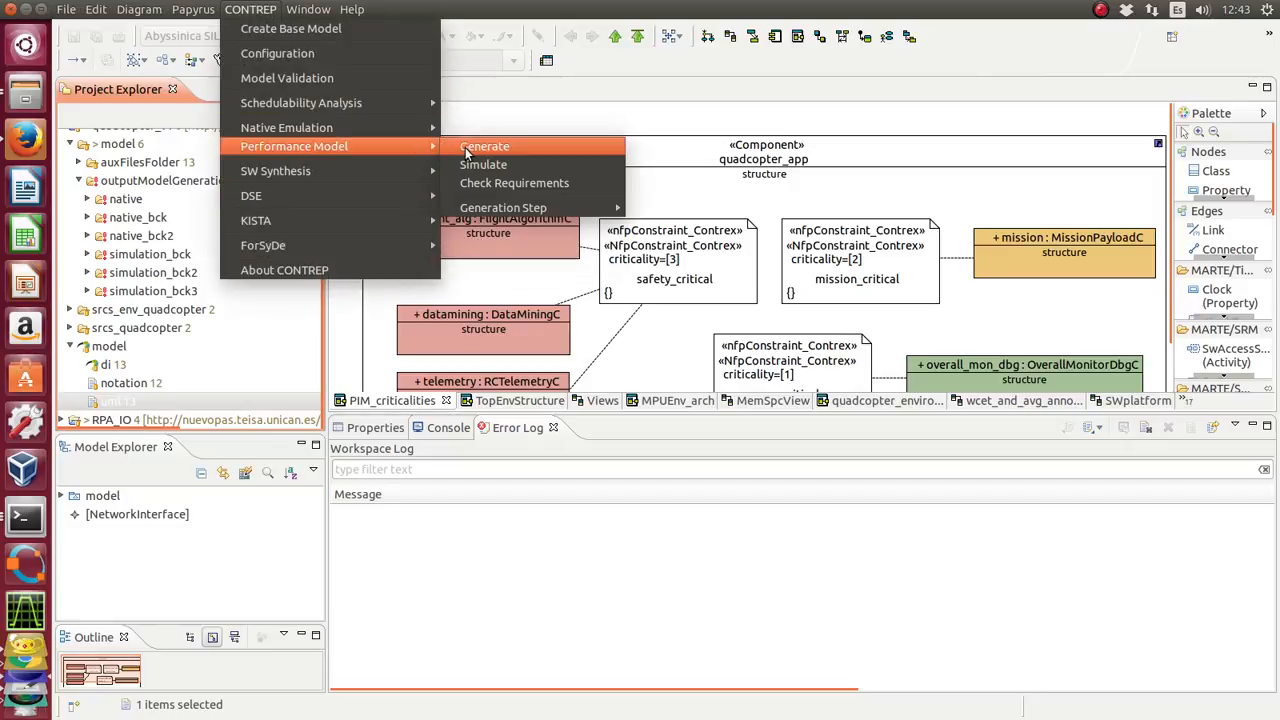
click(511, 148)
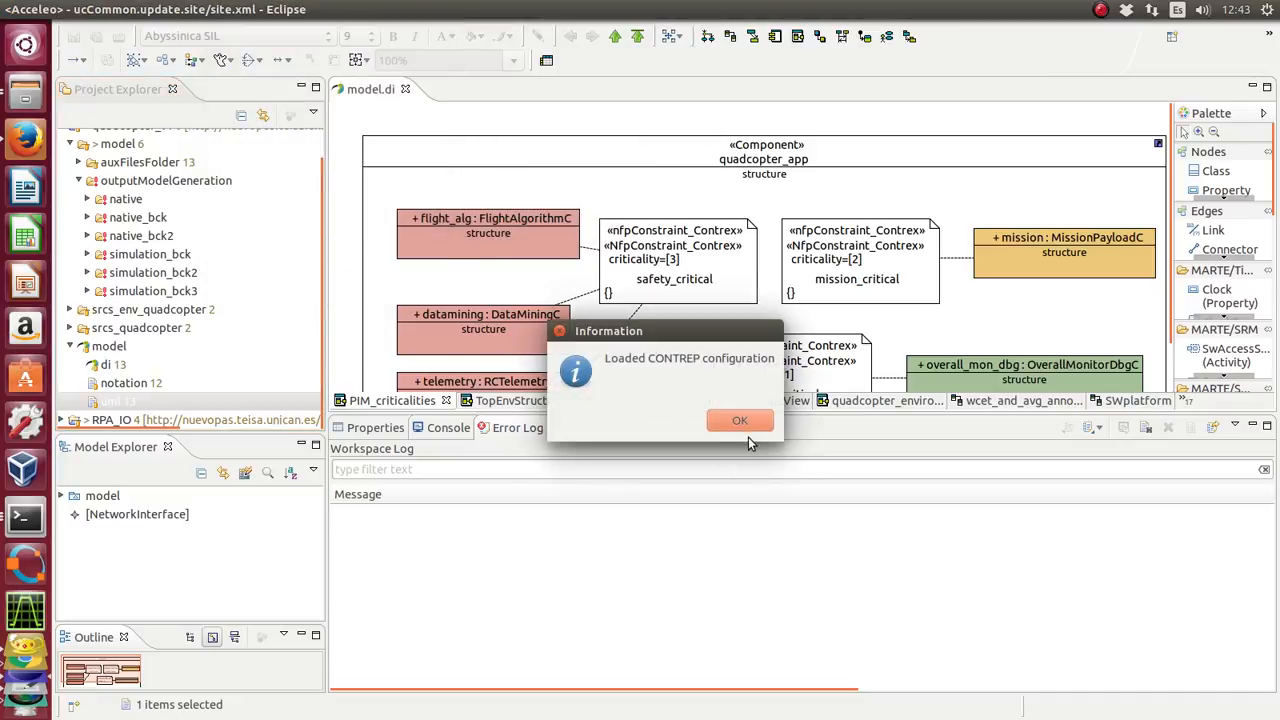
click(747, 421)
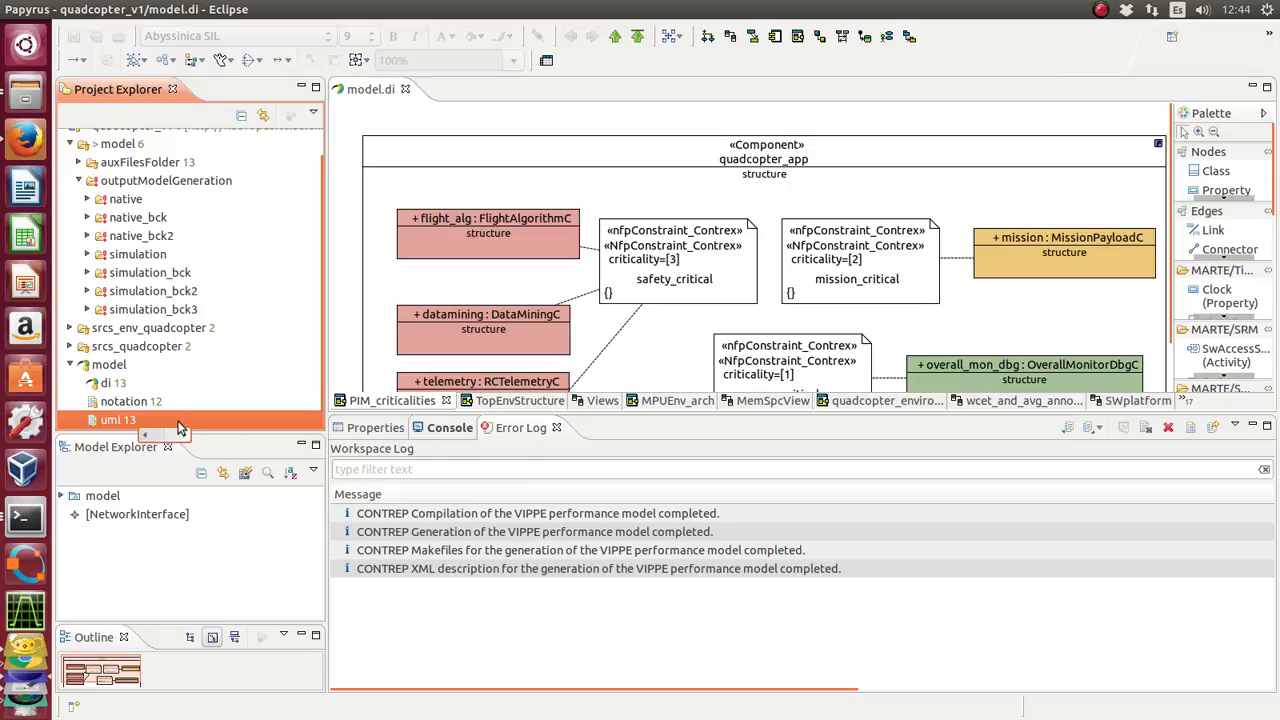
- Examine the XML description files in the xmlfiles folder of the generated simulation output
click(127, 260)
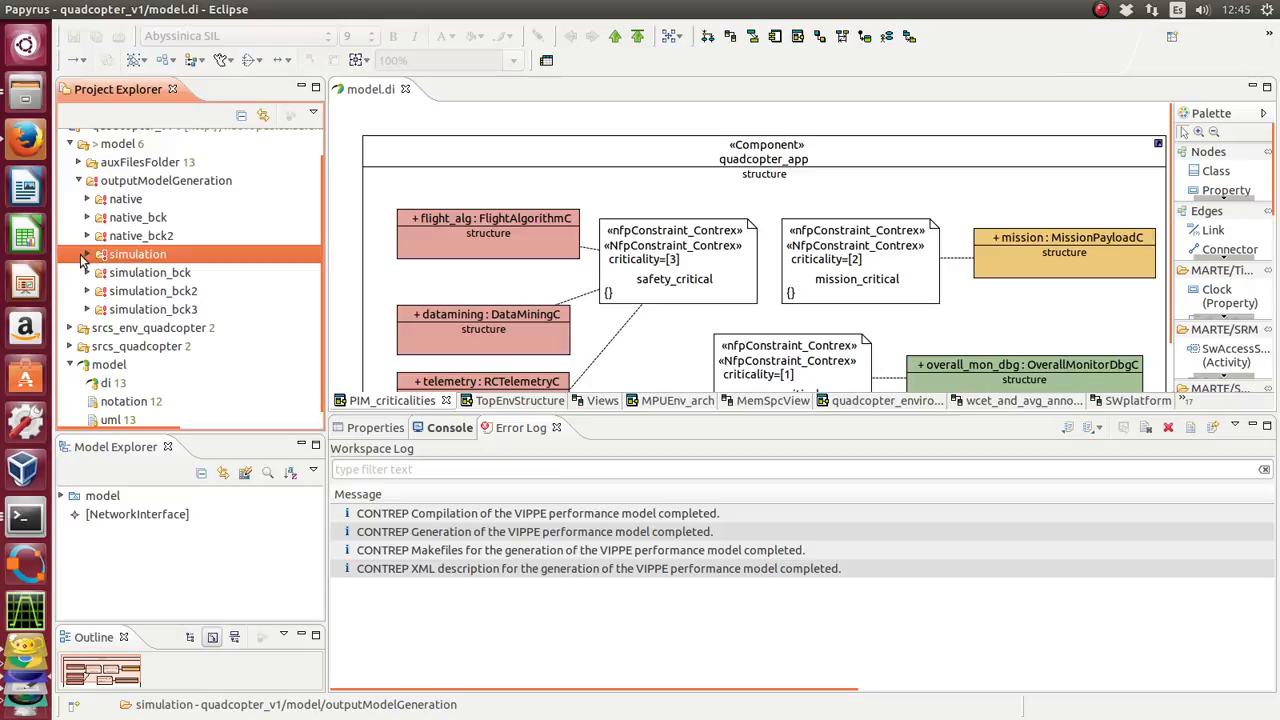
click(88, 255)
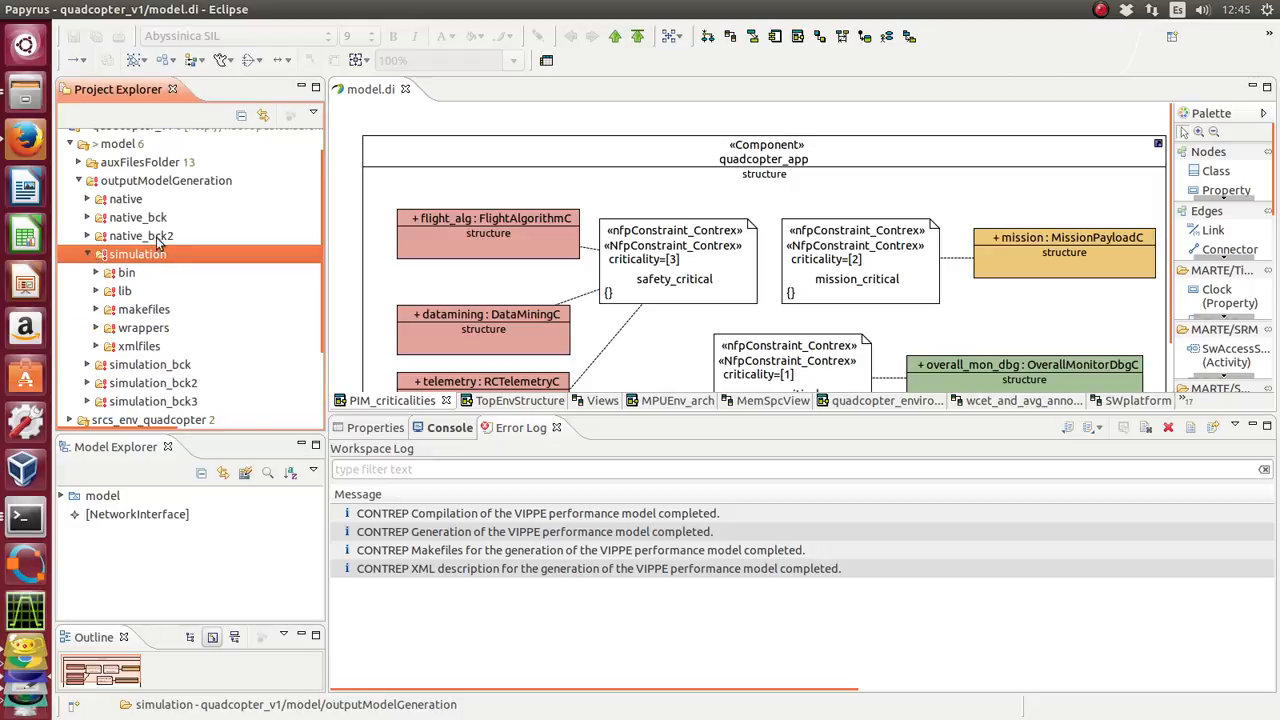
click(124, 349)
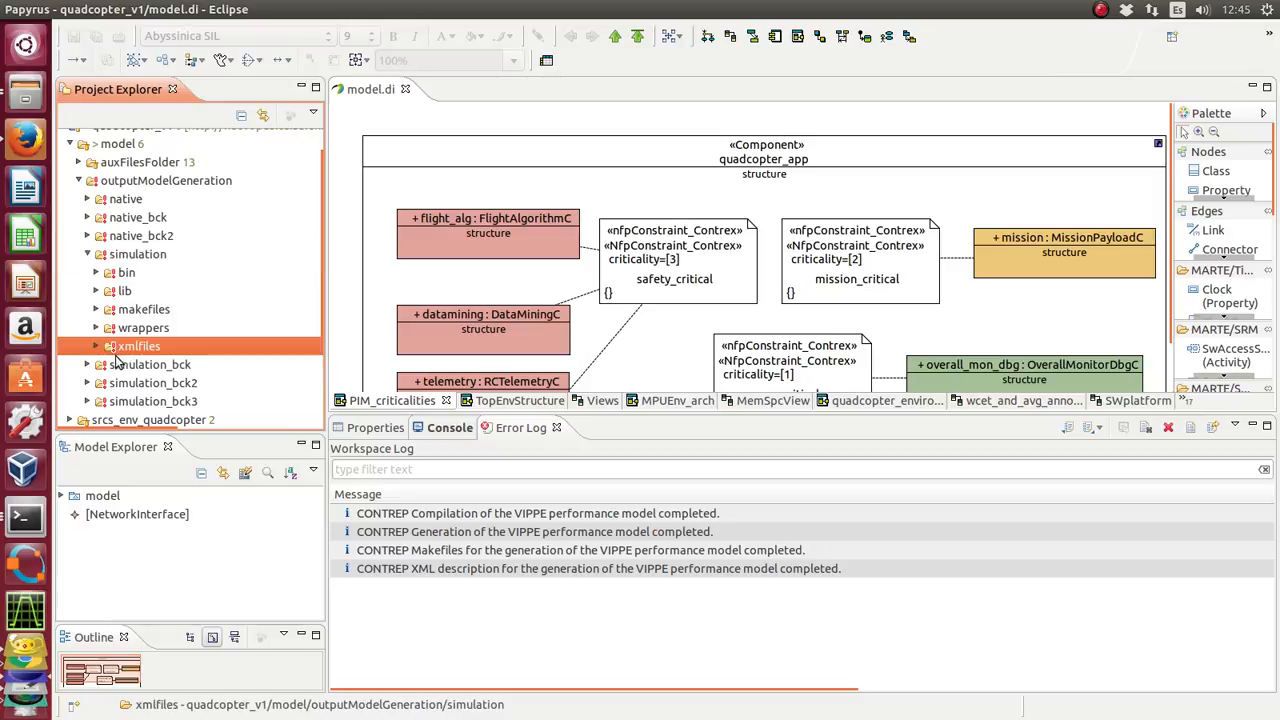
click(97, 347)
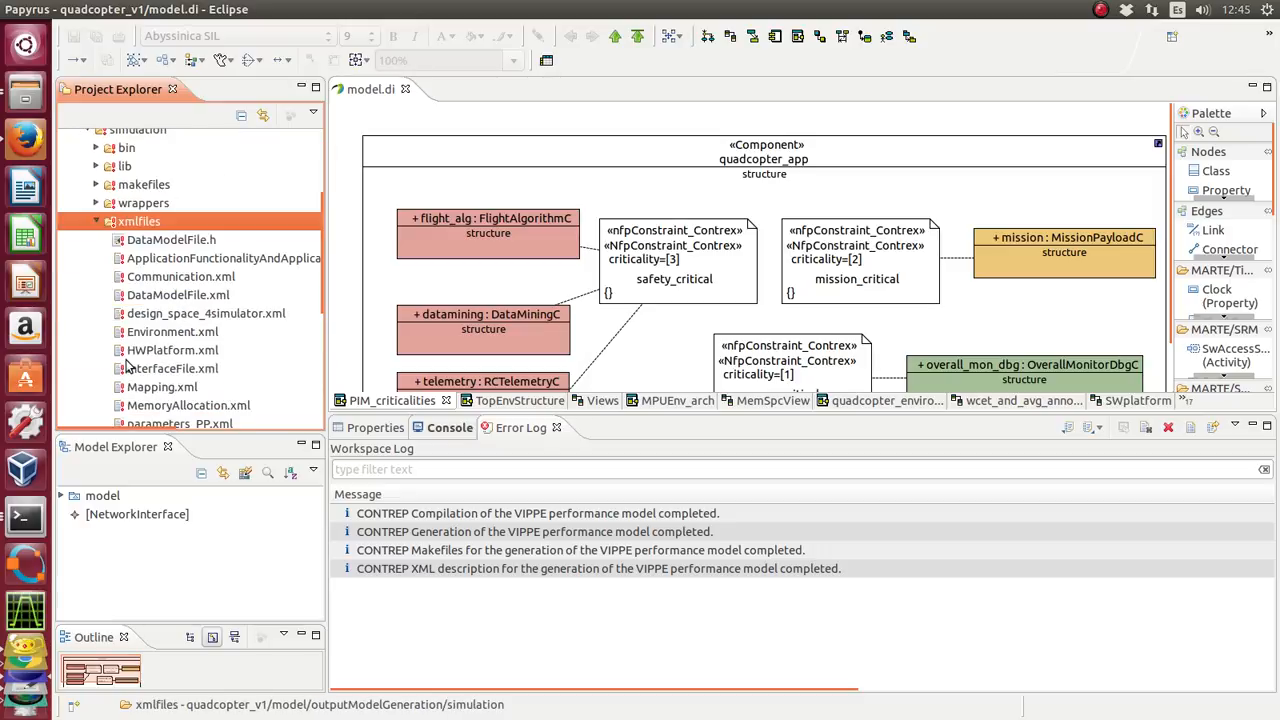
scroll(127, 367, down, 2)
scroll(180, 340, up, 2)
scroll(175, 328, down, 2)
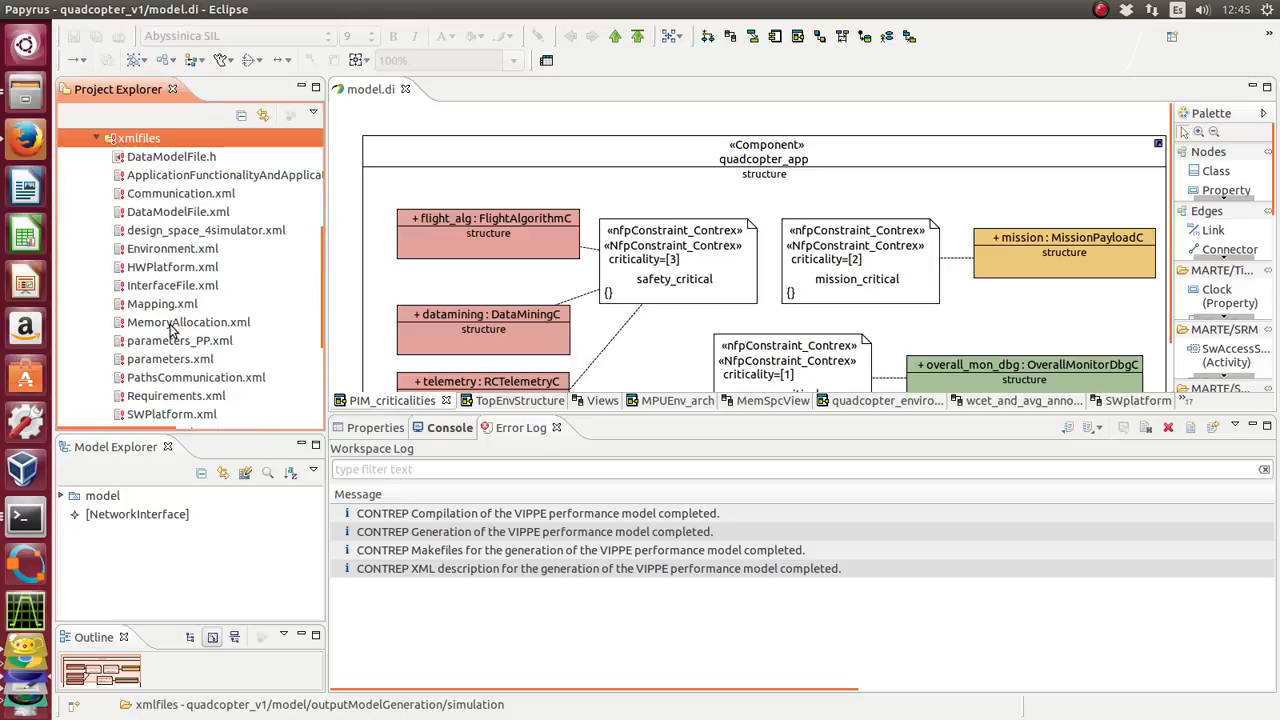
scroll(175, 340, down, 1)
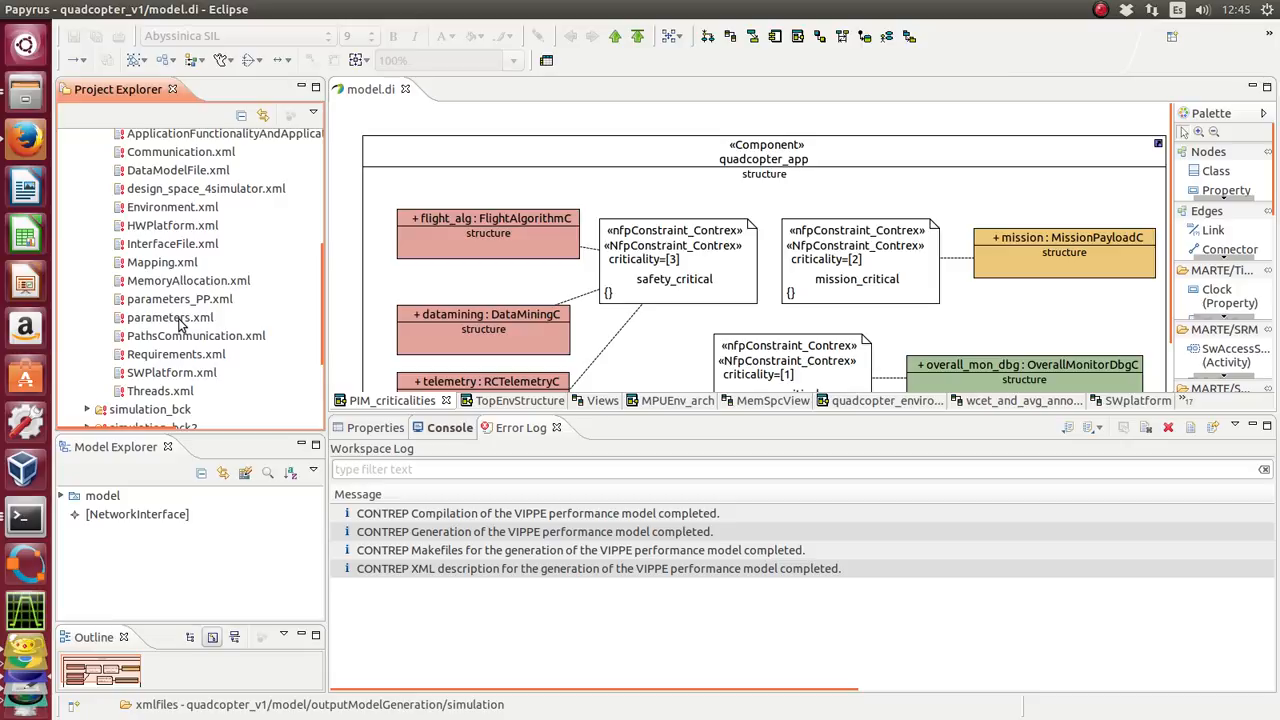
scroll(180, 325, up, 4)
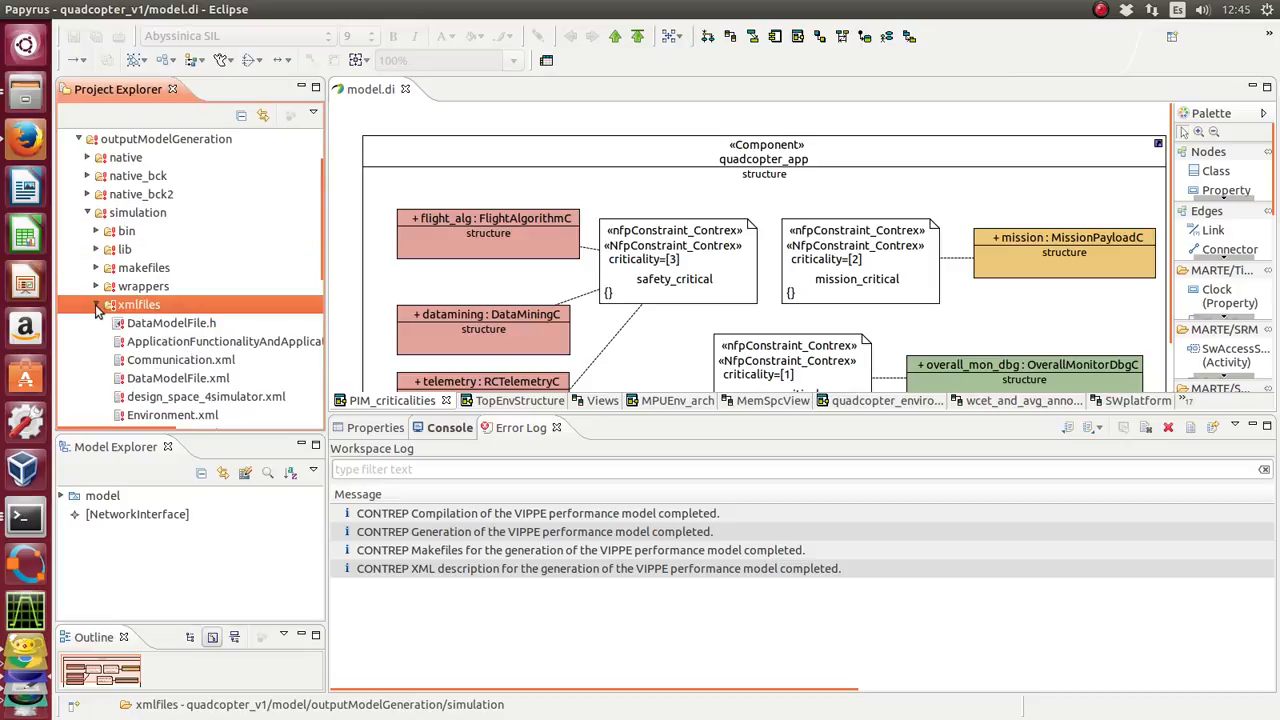
click(97, 305)
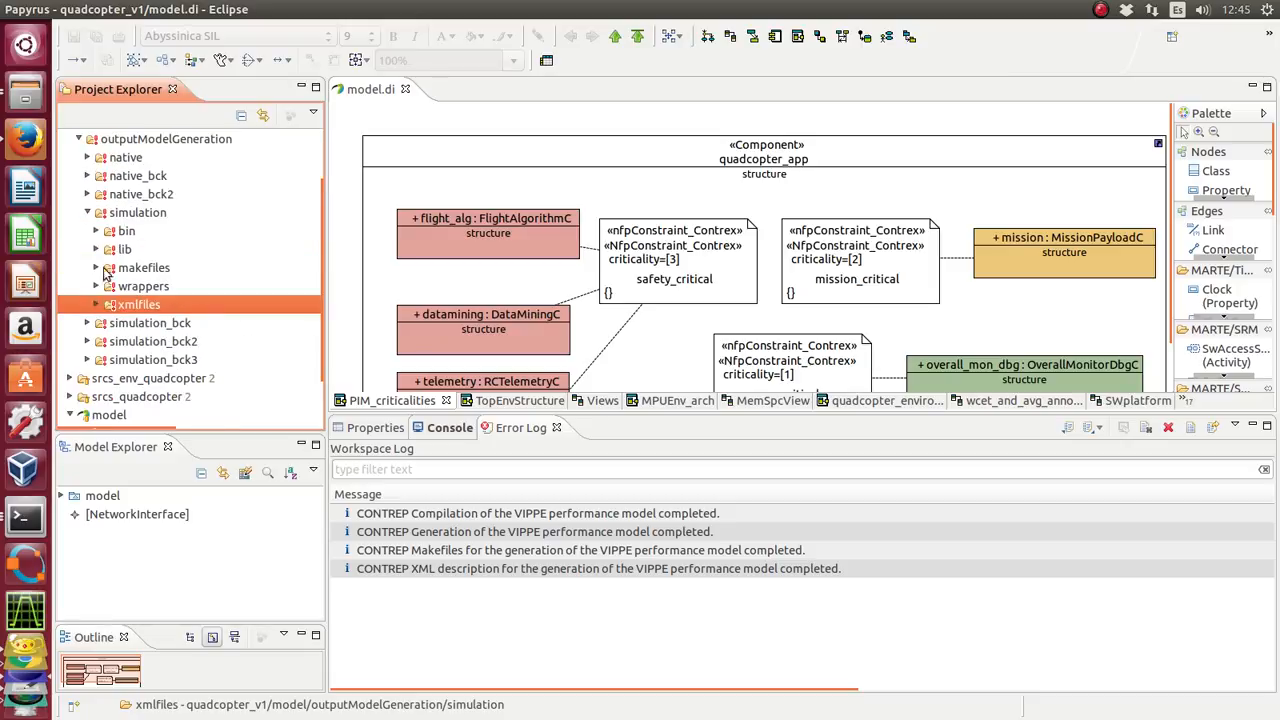
- Examine the generated component libraries and makefiles in the simulation's makefiles folder
click(97, 268)
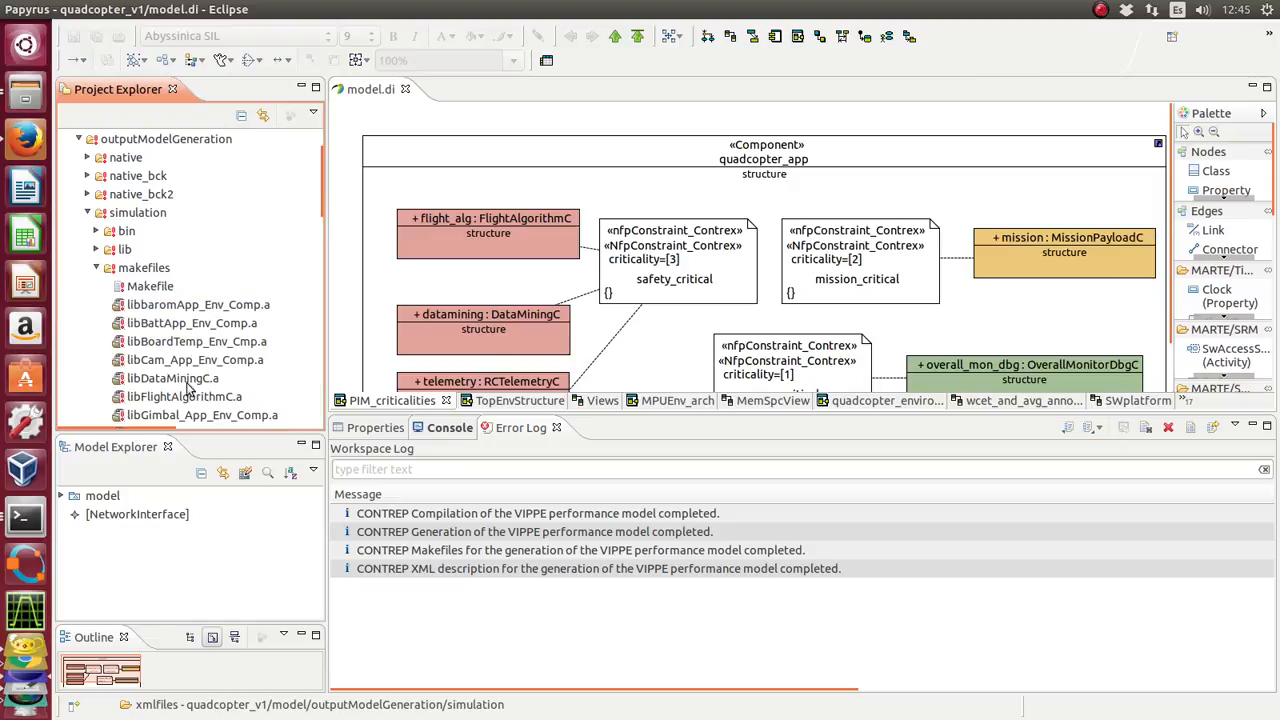
scroll(207, 287, down, 2)
scroll(207, 287, down, 3)
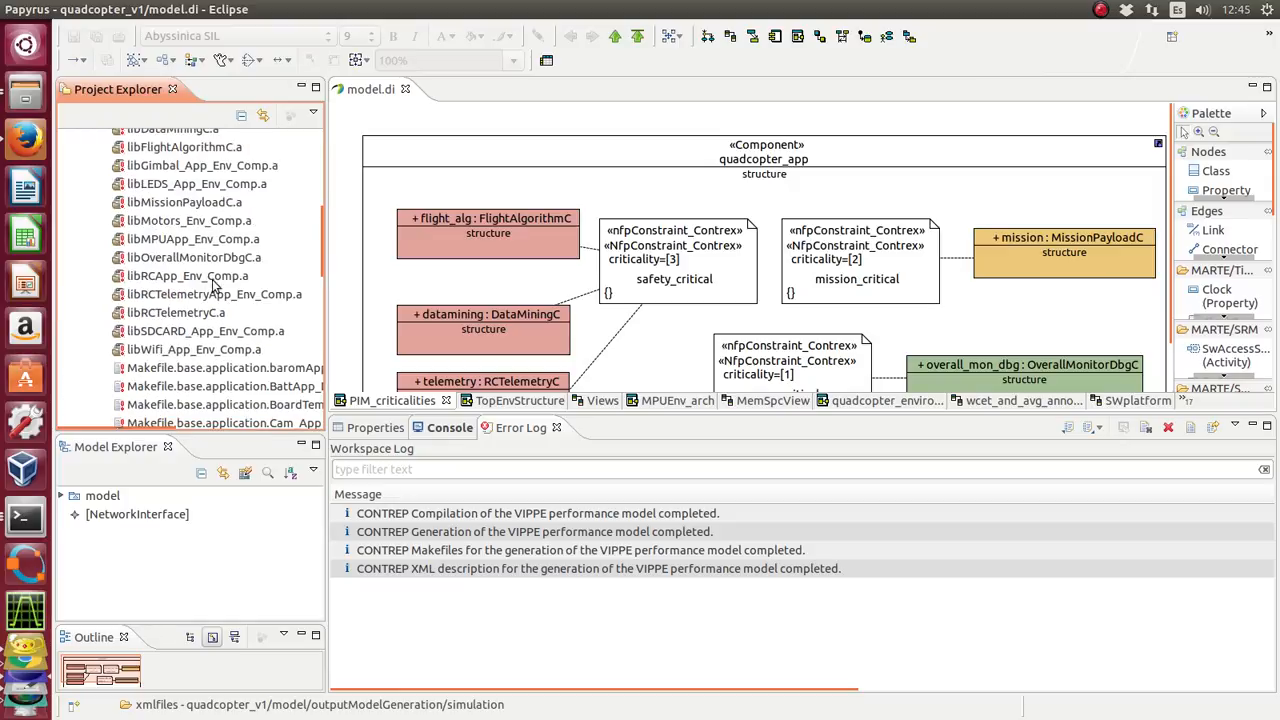
scroll(226, 279, up, 4)
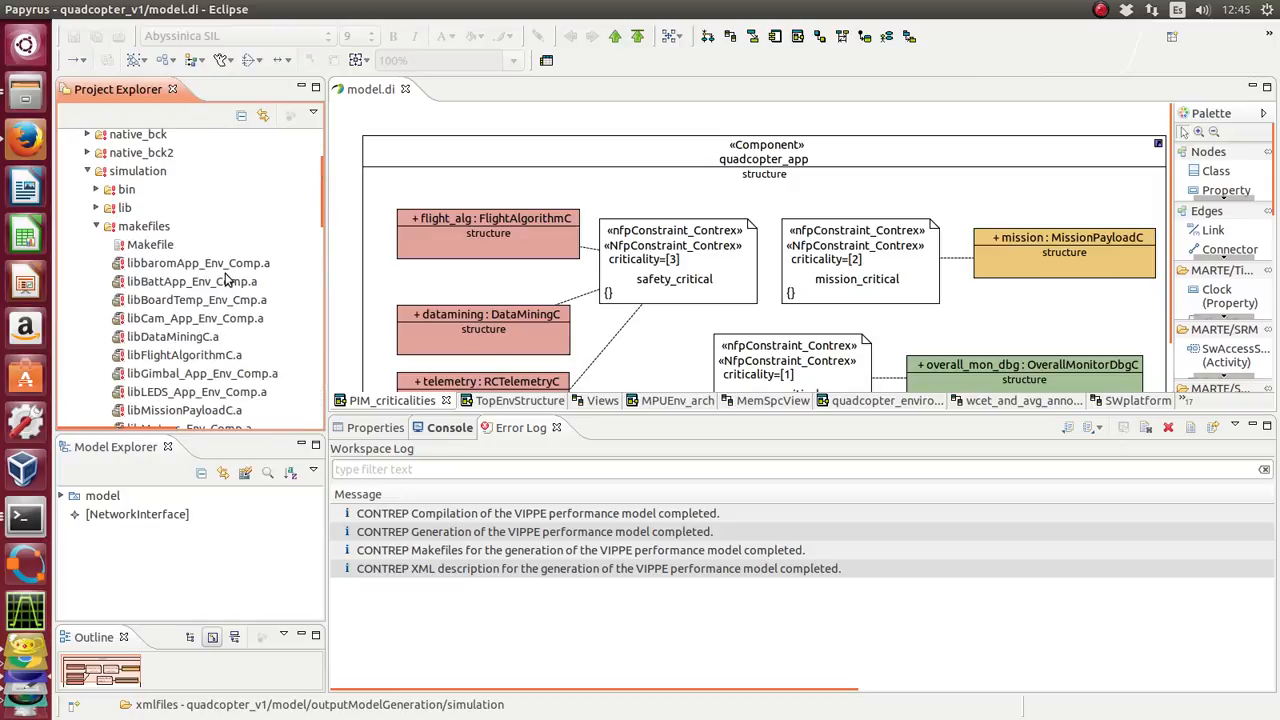
click(98, 227)
- Inspect the contents of the simulation's wrappers, makefiles and lib folders, collapsing each one after viewing
click(98, 245)
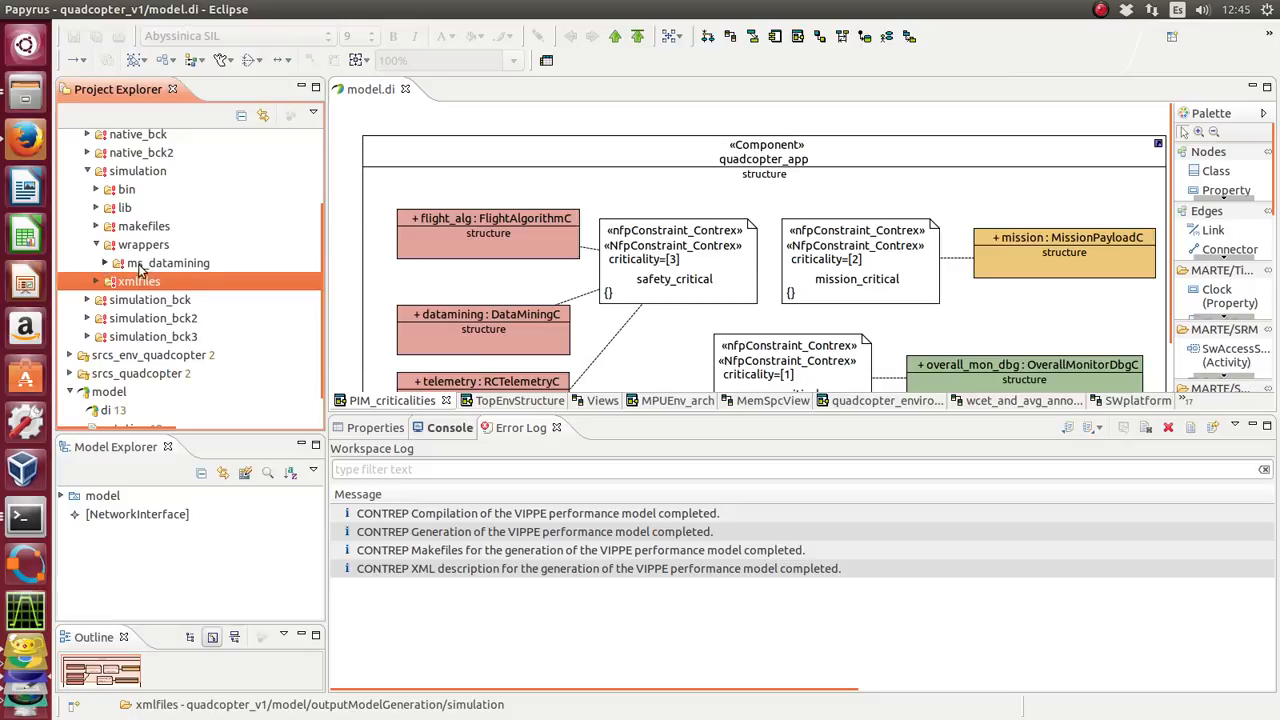
click(106, 263)
click(97, 245)
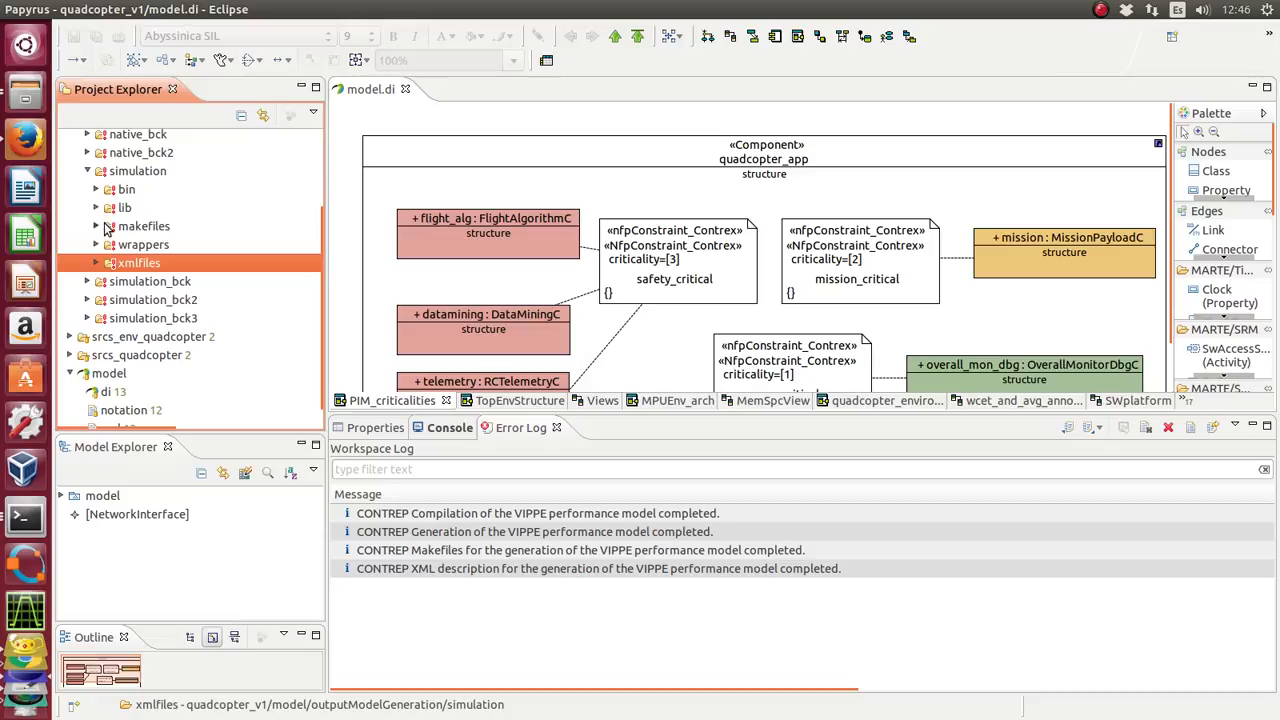
click(95, 228)
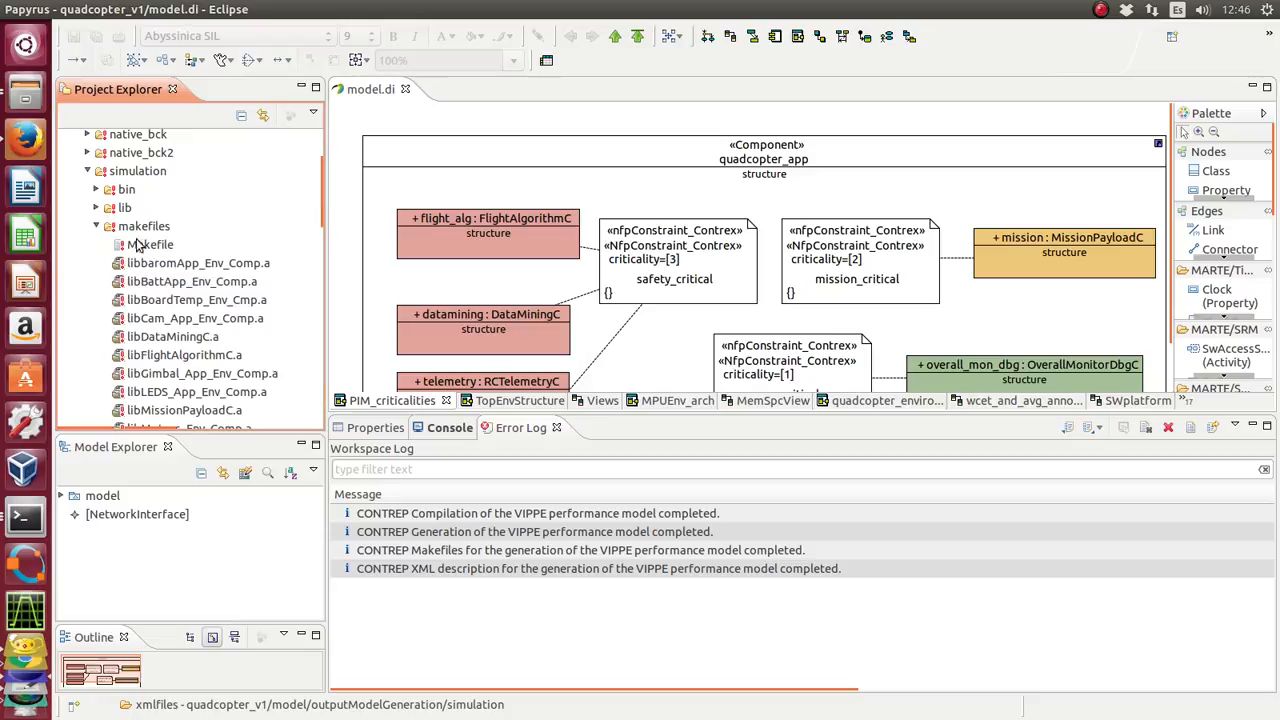
click(97, 228)
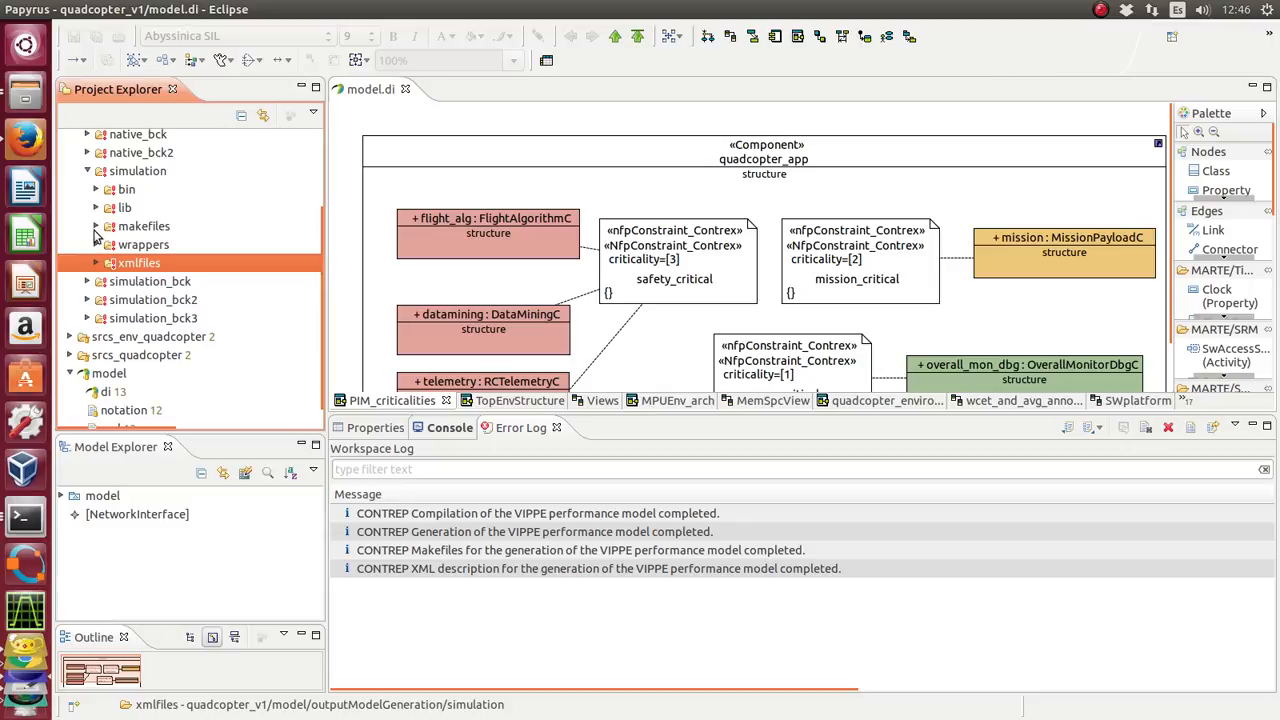
click(97, 208)
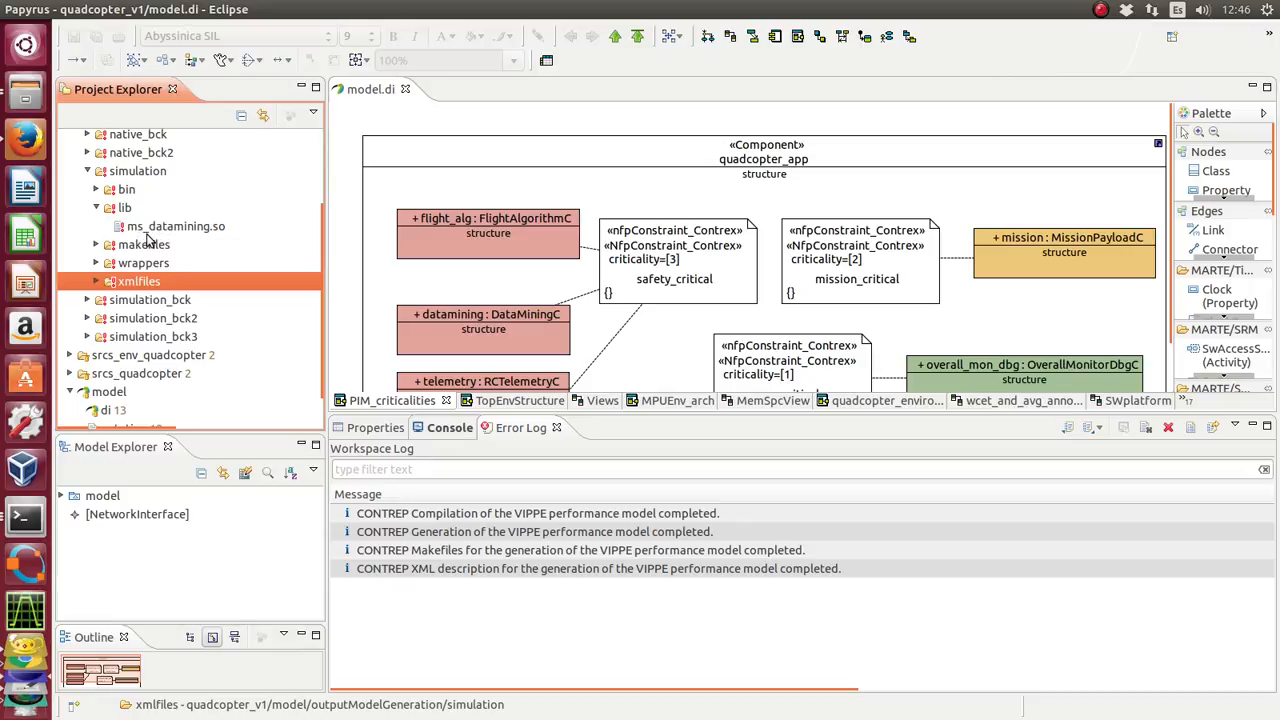
click(97, 208)
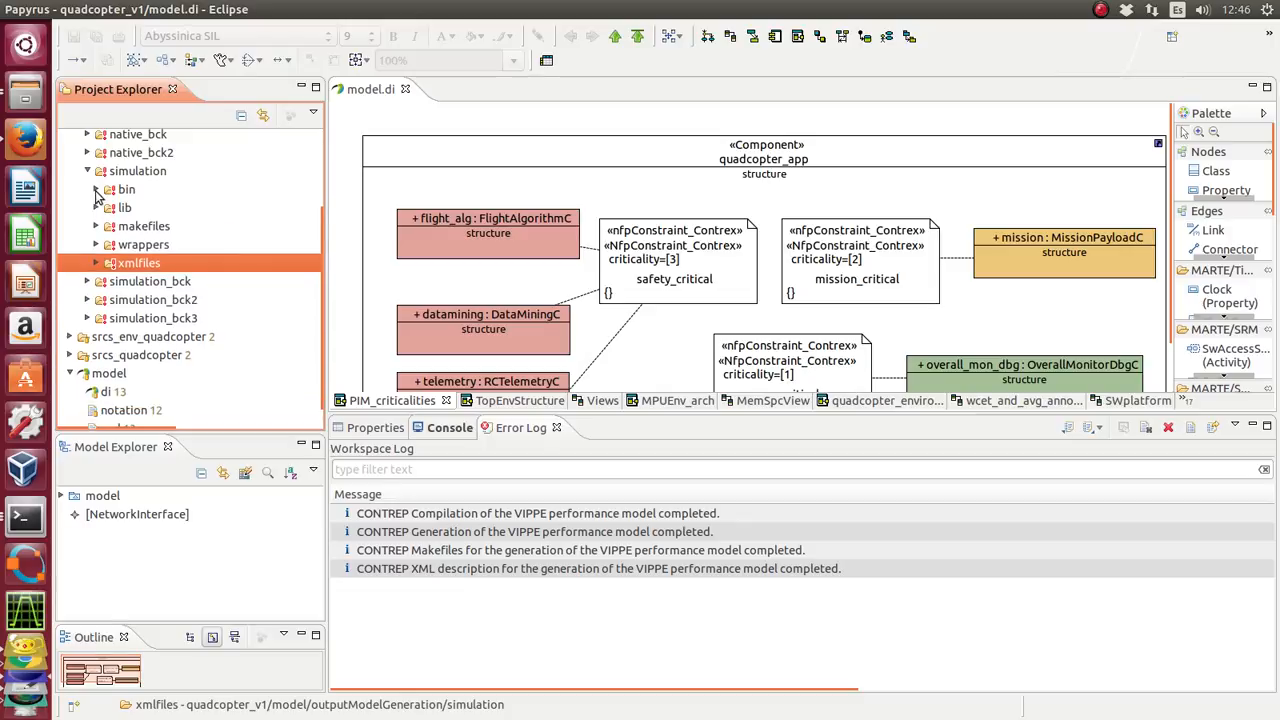
- Open the run_sim.sh script from the simulation's bin folder to read it, and return to the model.di diagram
click(96, 189)
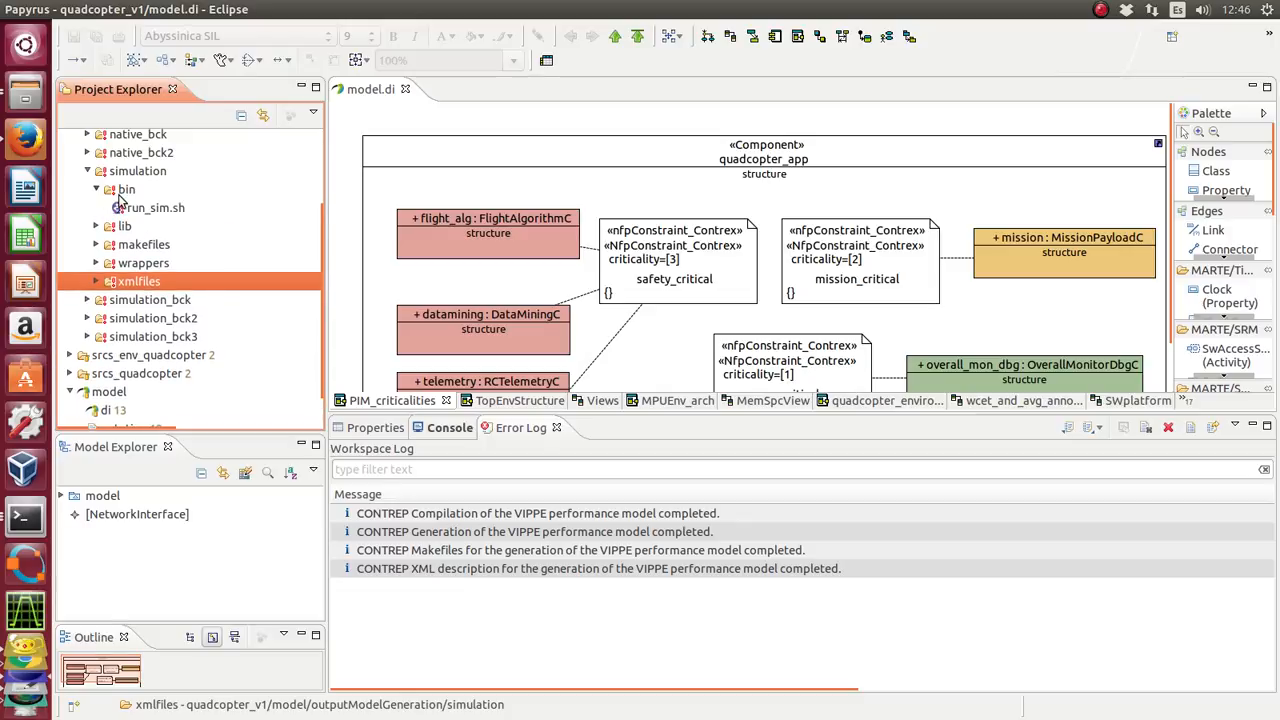
click(169, 216)
right_click(167, 214)
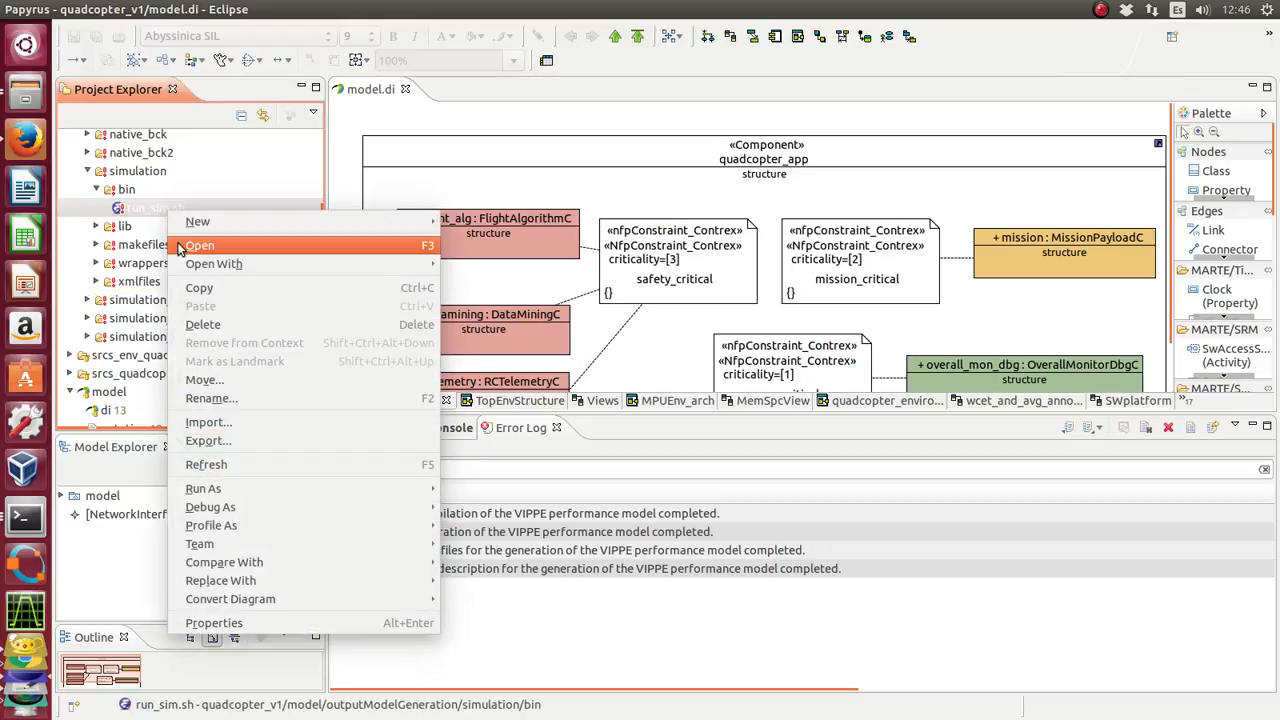
mouse_move(186, 262)
click(463, 264)
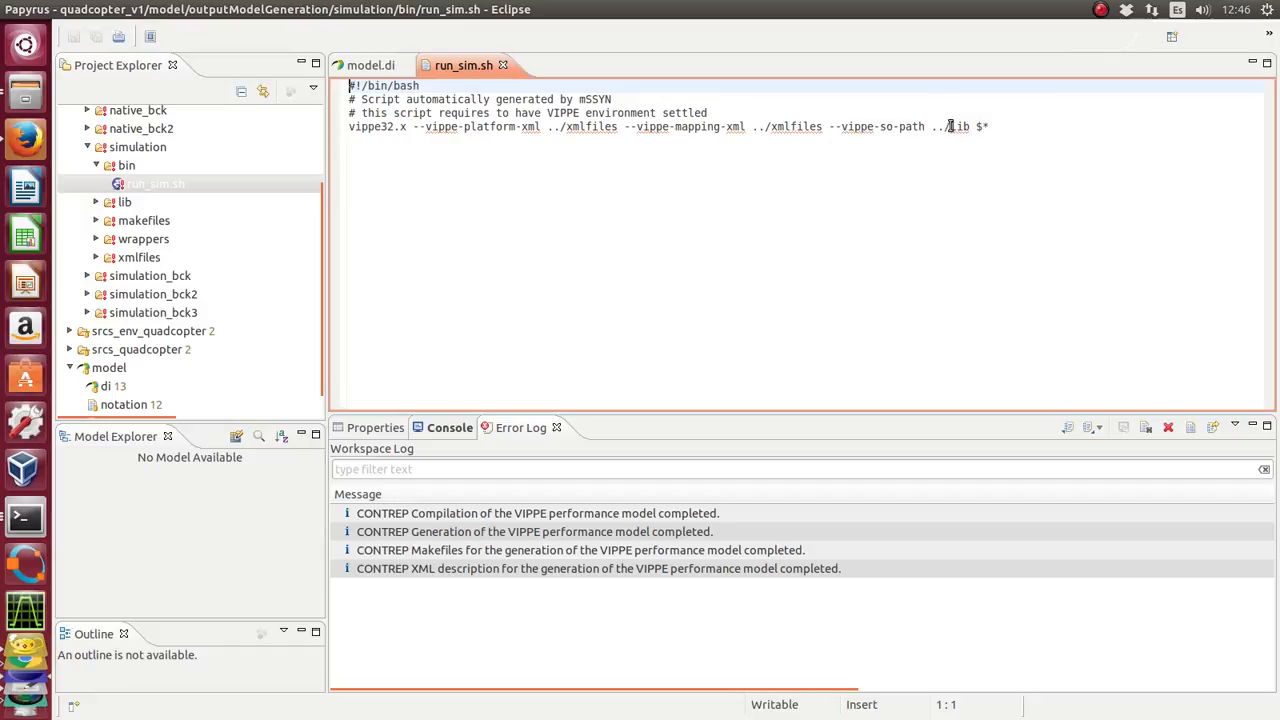
click(370, 67)
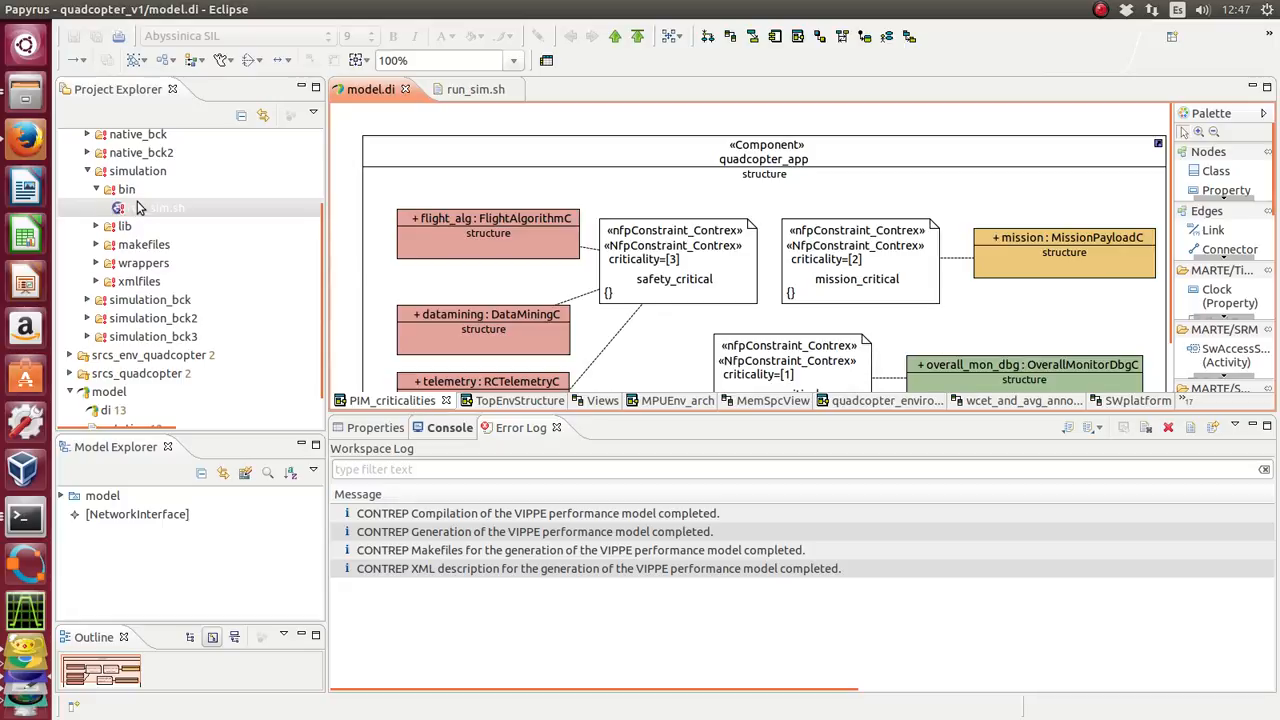
- Select the model's uml file and bring up the generation step options for the performance model
scroll(134, 385, down, 1)
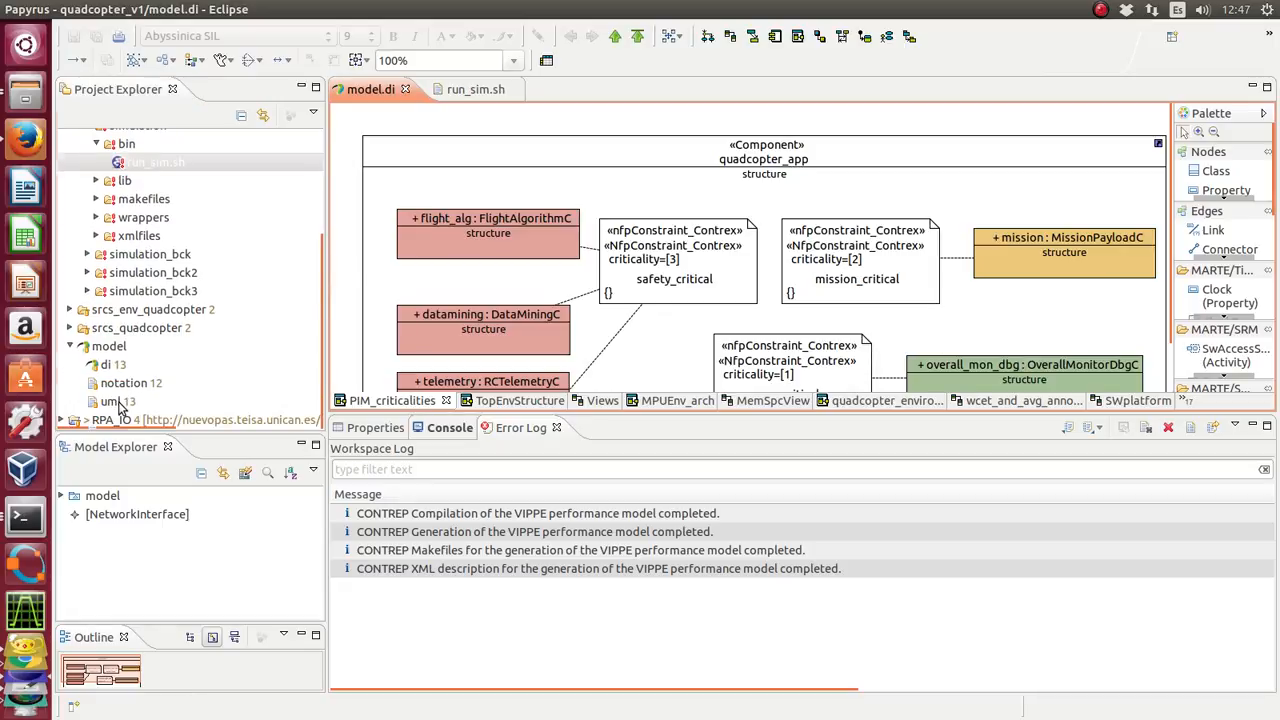
click(118, 401)
click(258, 9)
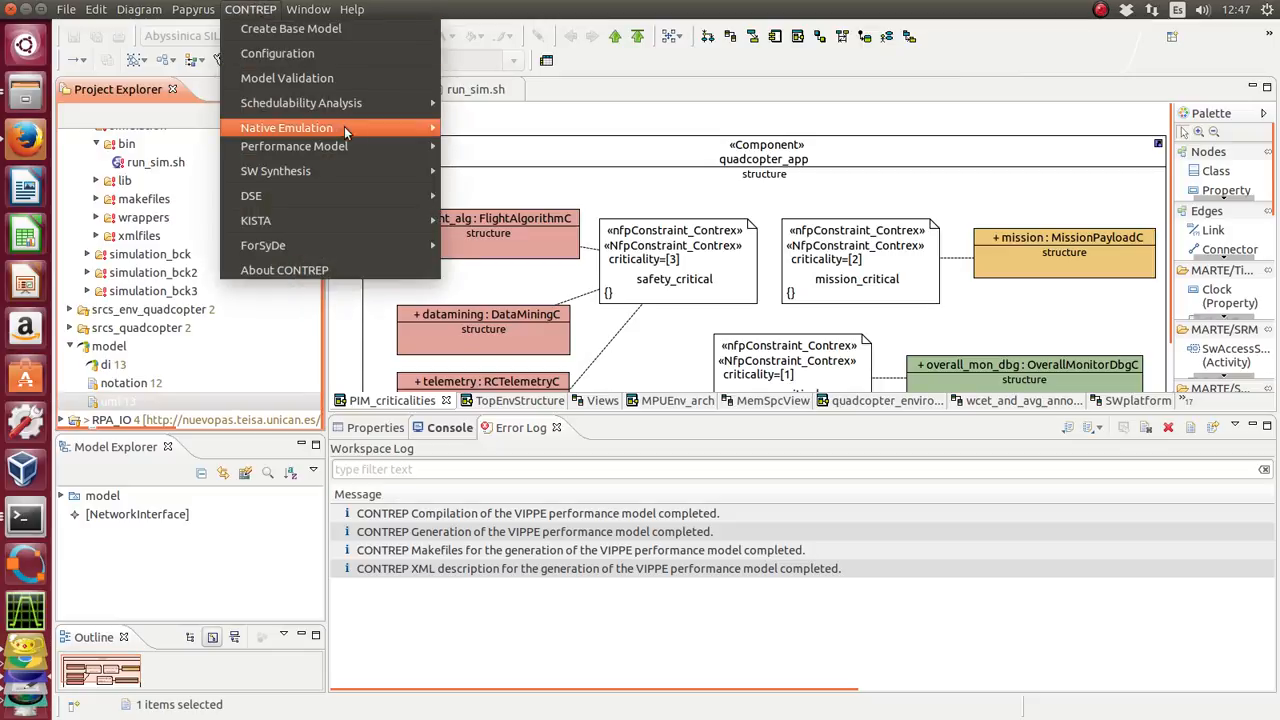
mouse_move(346, 148)
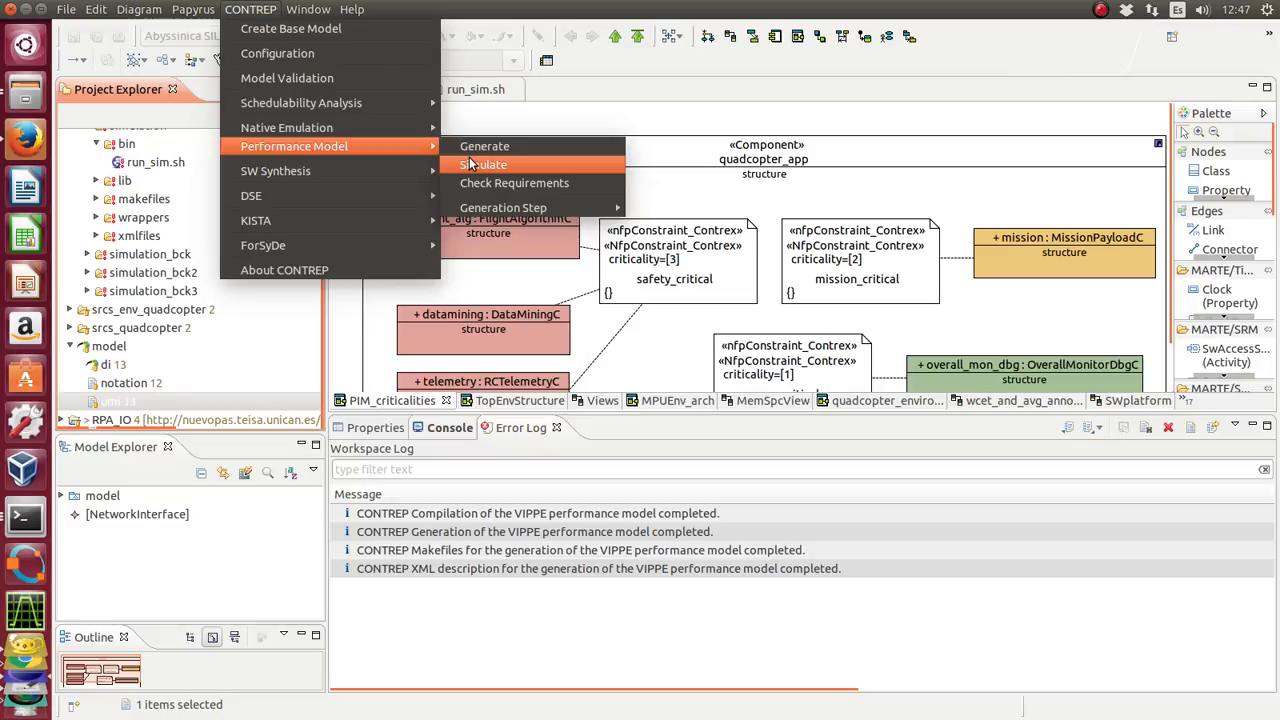
mouse_move(505, 210)
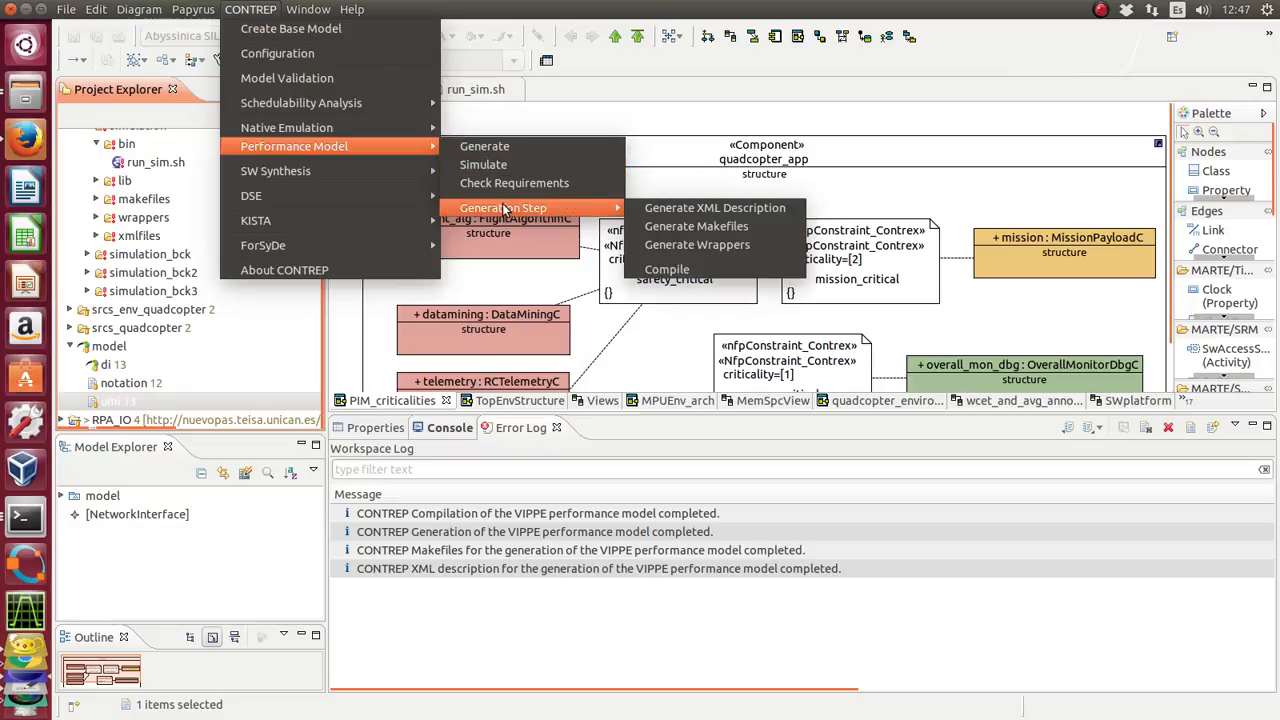